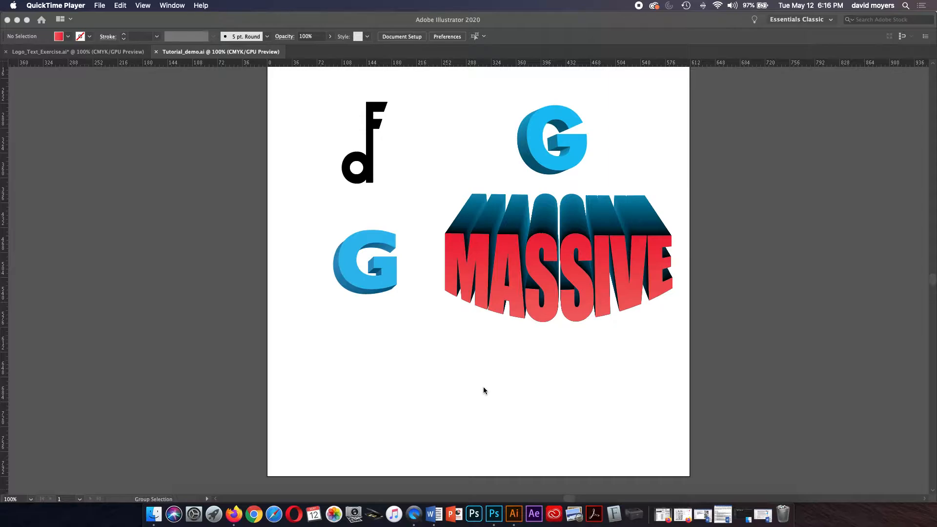
Bring Illustrator forward and zoom to 150% on the empty lower-left area of the page
left_click(399, 372)
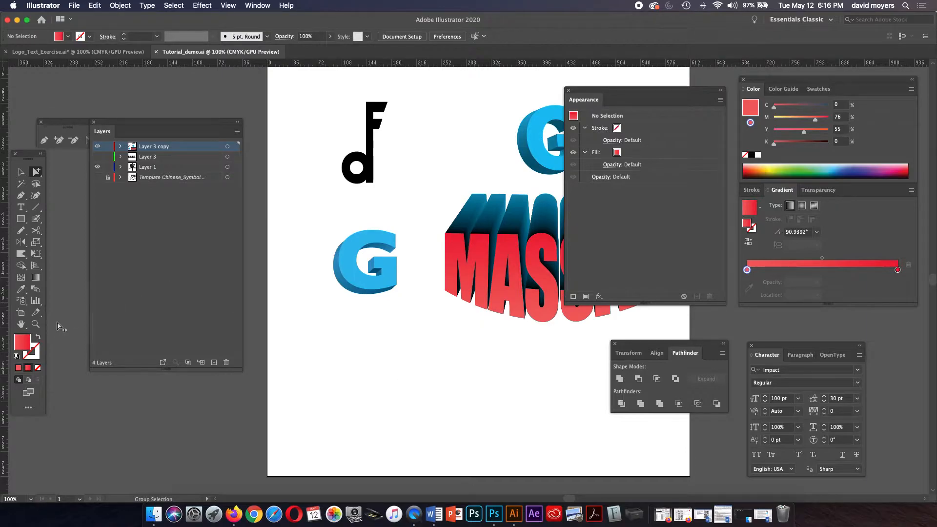
left_click(36, 324)
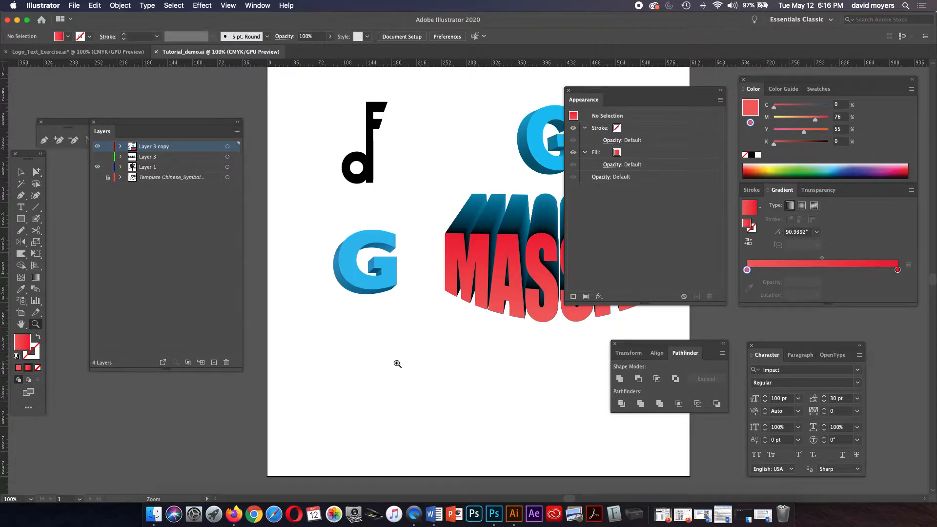
left_click(398, 363)
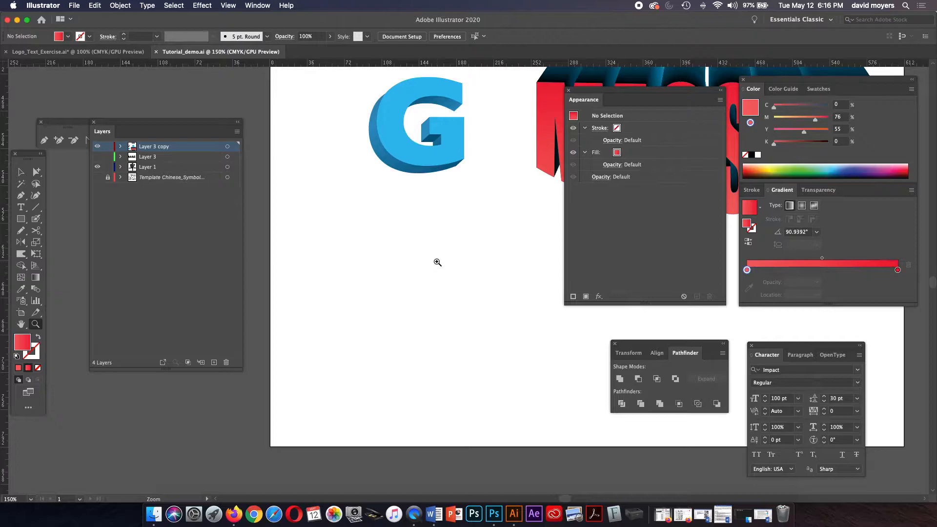
Pen-draw the top bar as a small left curl sweeping into a long rightward curve
left_click(21, 195)
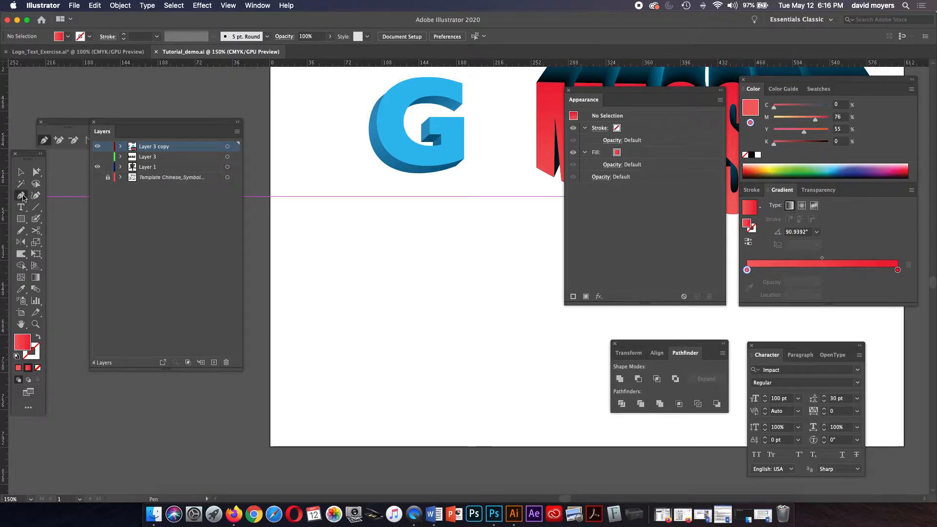
left_click(376, 271)
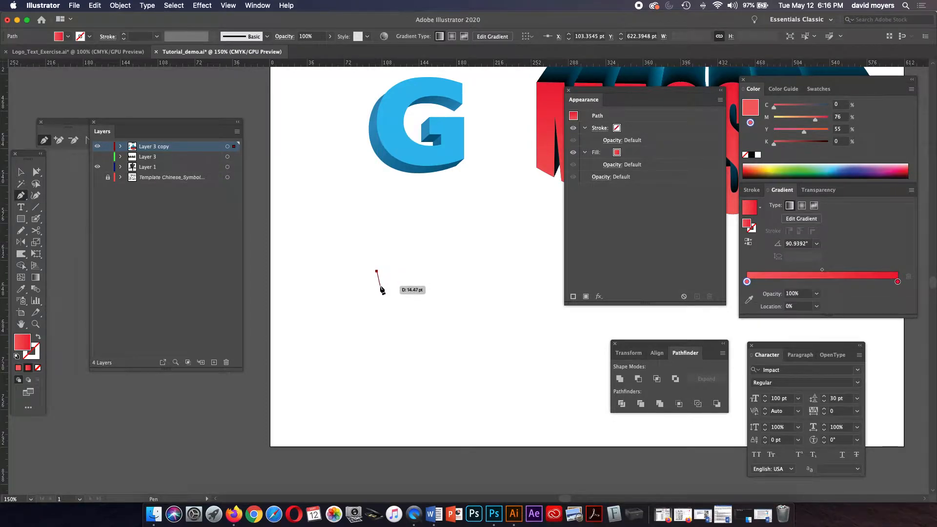
left_click_drag(381, 284, 372, 290)
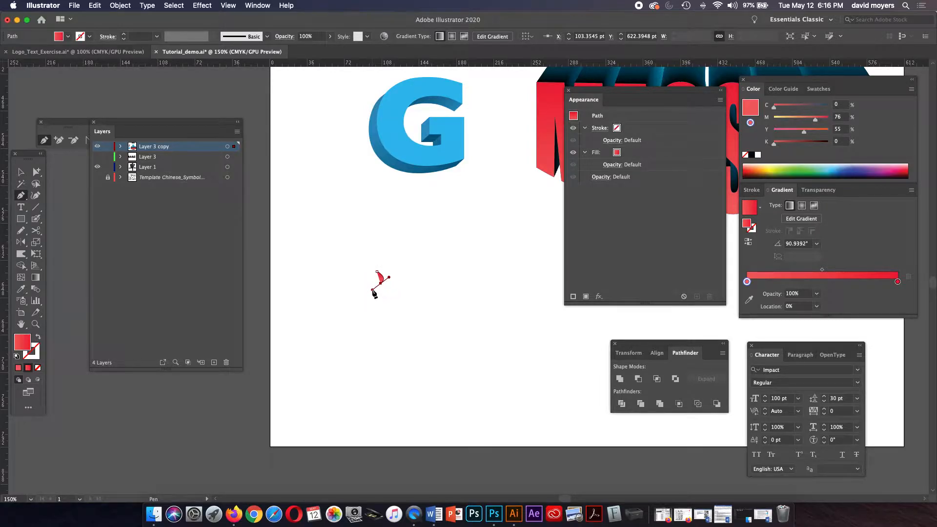
left_click(369, 264)
left_click_drag(369, 264, 377, 254)
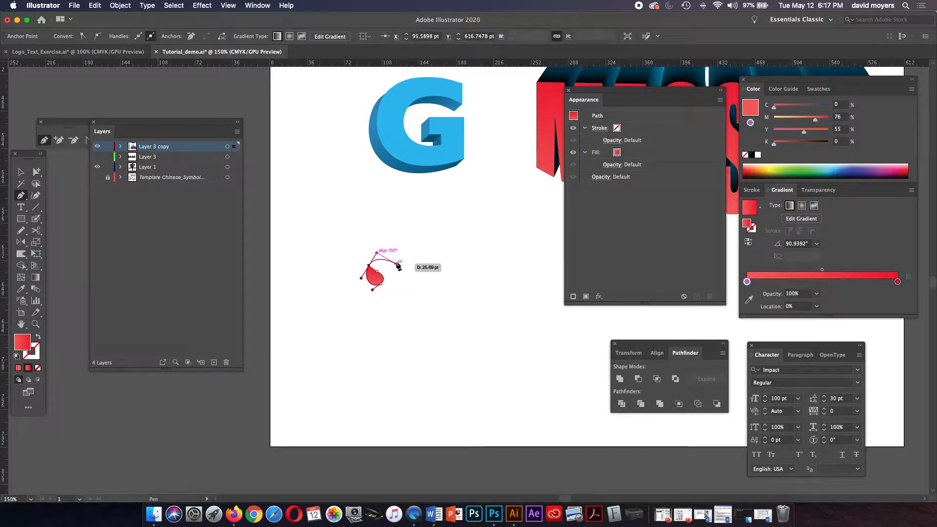
left_click(395, 264)
left_click_drag(477, 280, 514, 275)
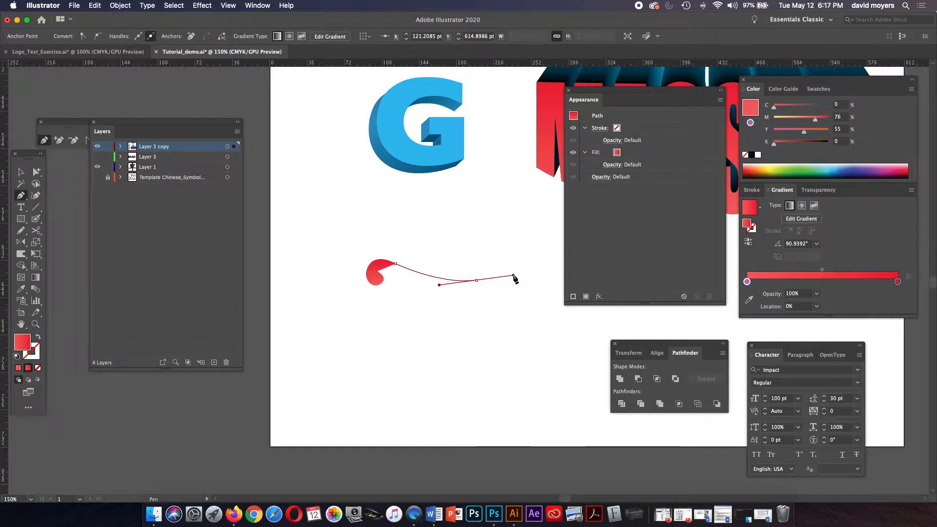
left_click(522, 273)
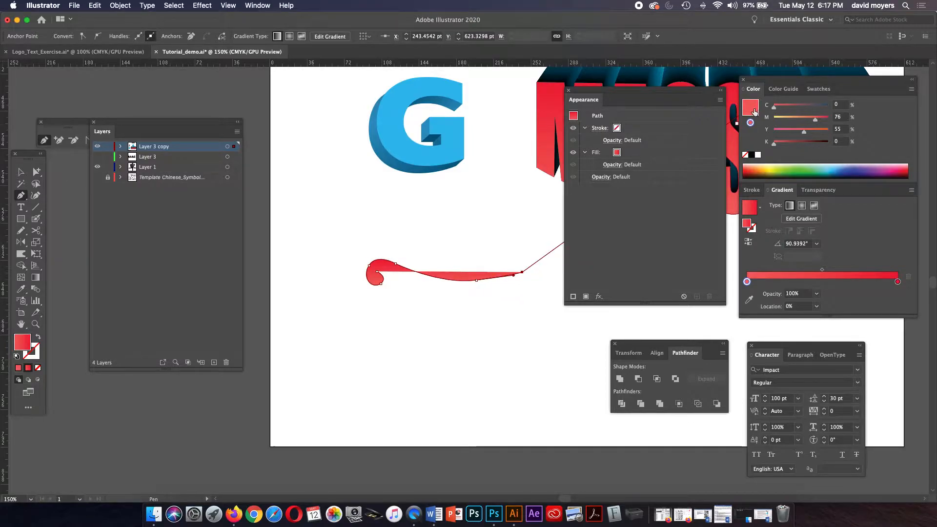
left_click(755, 111)
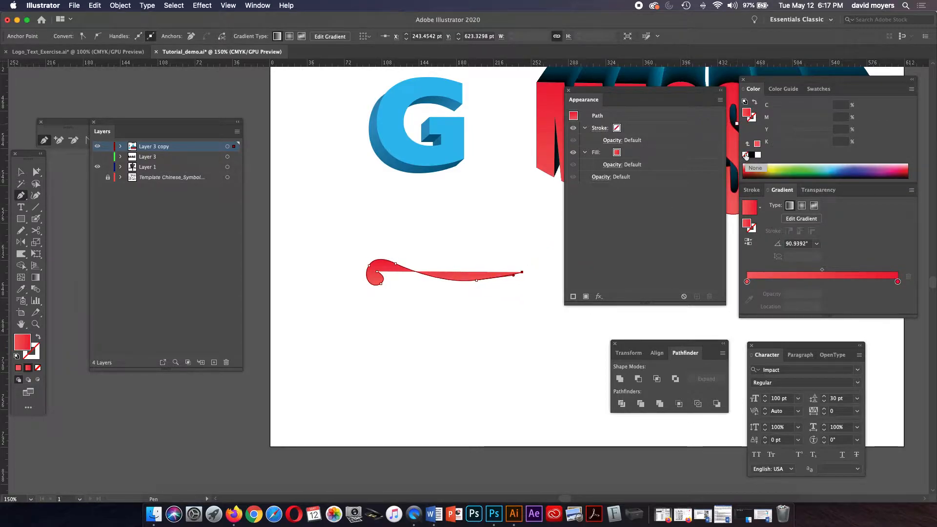
Give the top bar no fill and a black 3 pt stroke, then deselect it
left_click(746, 156)
left_click(753, 122)
left_click(752, 155)
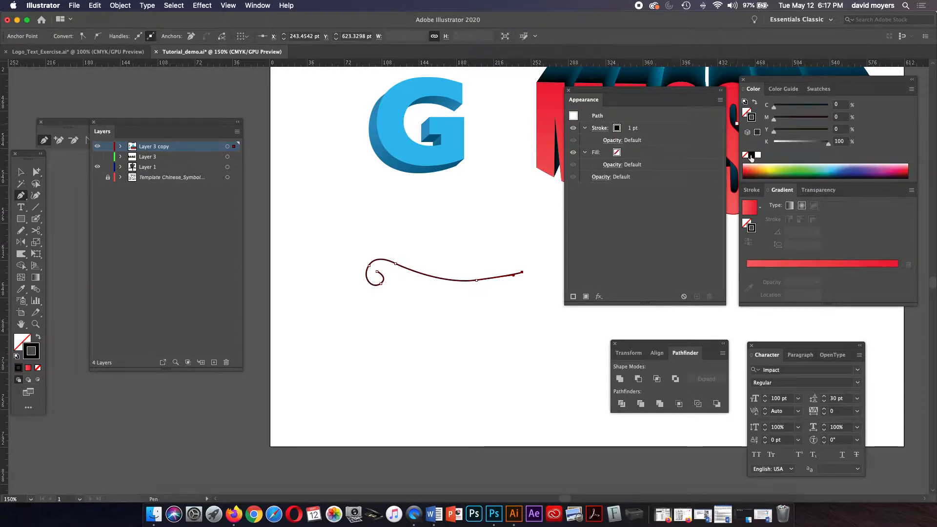
left_click(751, 190)
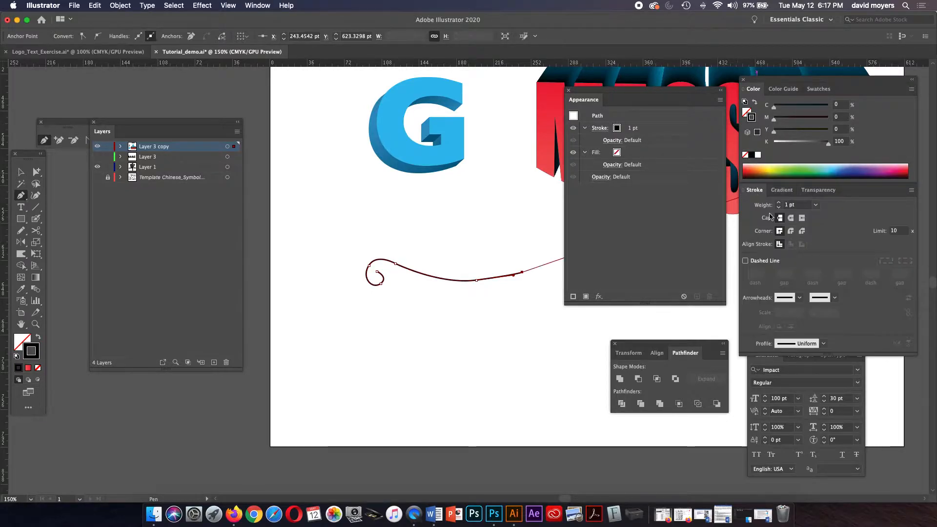
left_click(779, 202)
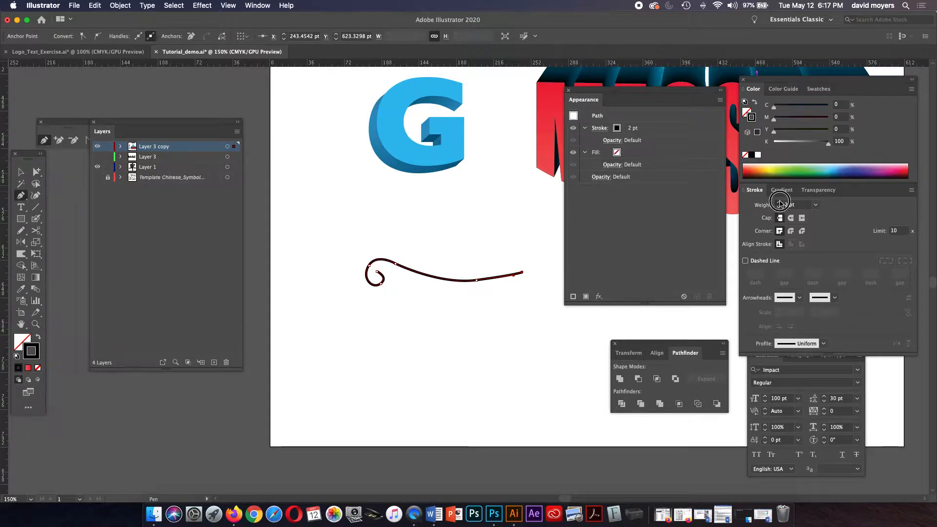
left_click(779, 202)
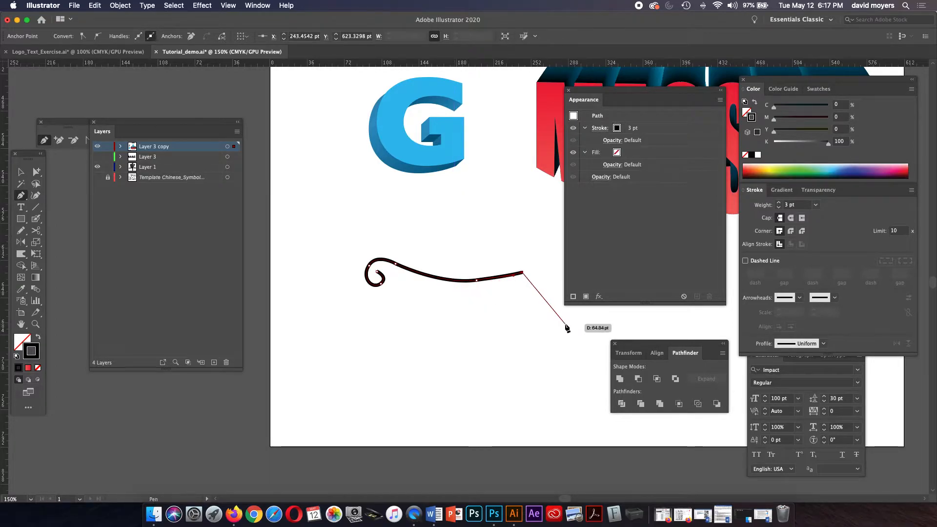
key("super")
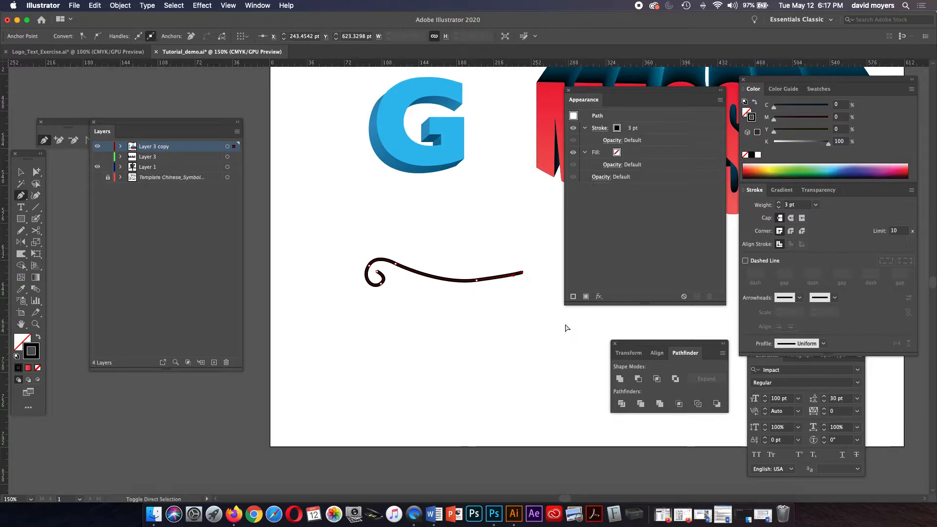
left_click(566, 327, "super")
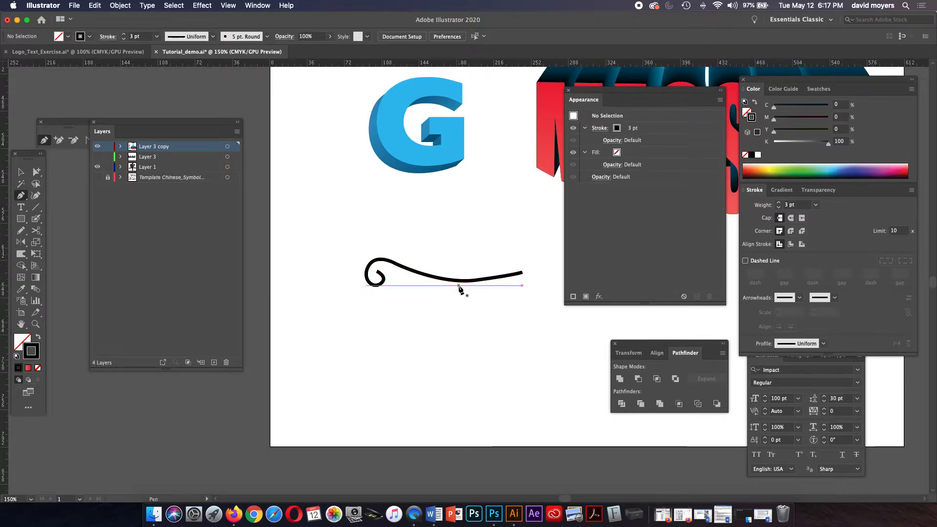
Pen-draw the stem curving down from under the bar to a bottom curl, undoing one stray anchor
left_click_drag(458, 285, 444, 314)
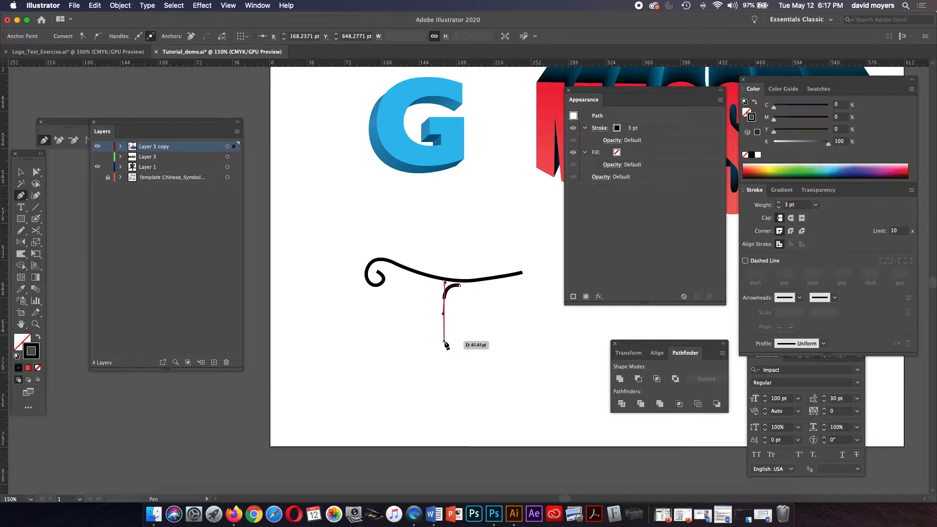
left_click_drag(448, 363, 456, 382)
key("super+z")
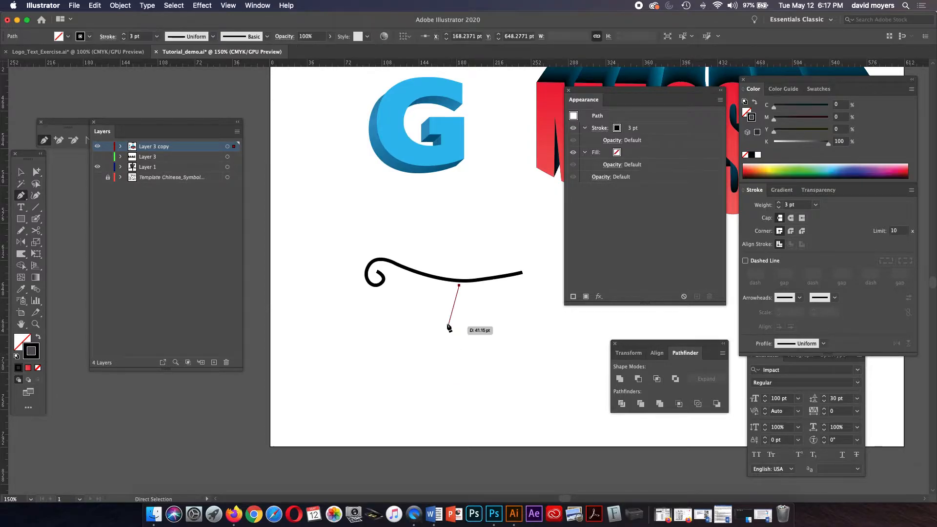
left_click_drag(444, 309, 447, 330)
left_click_drag(463, 374, 428, 409)
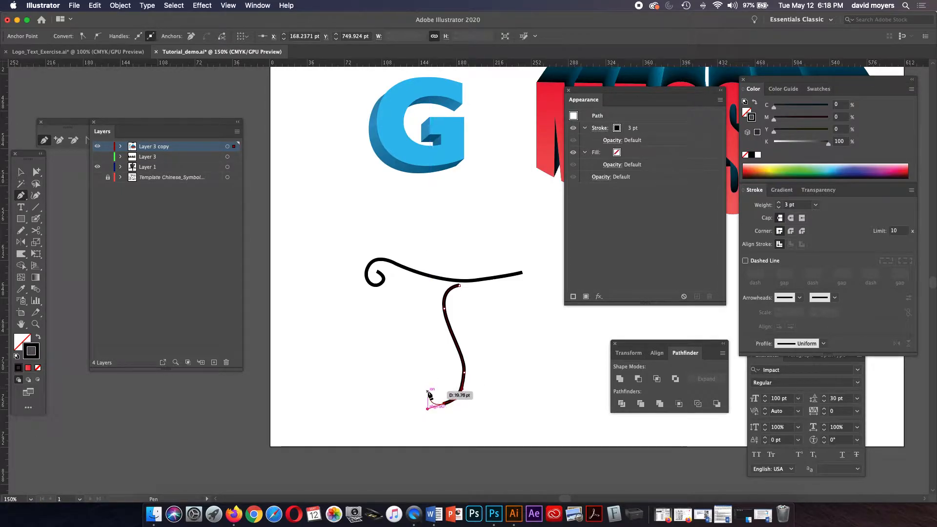
left_click_drag(438, 385, 24, 175)
left_click(36, 172)
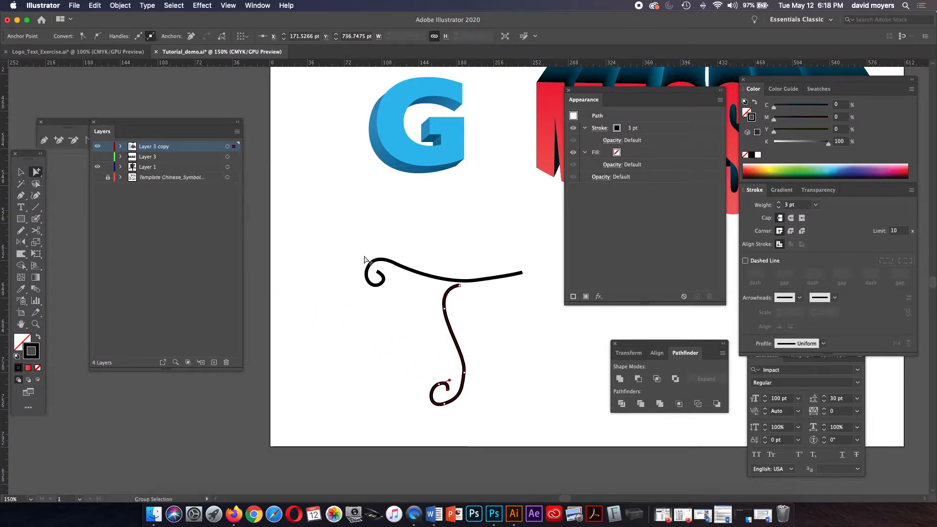
left_click(432, 320)
key("space")
left_click_drag(454, 318, 427, 283)
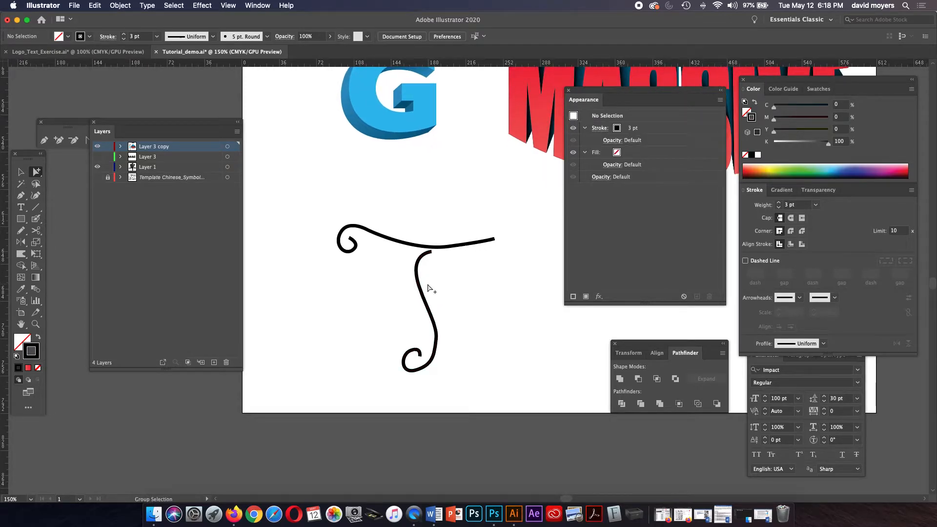
left_click(433, 319)
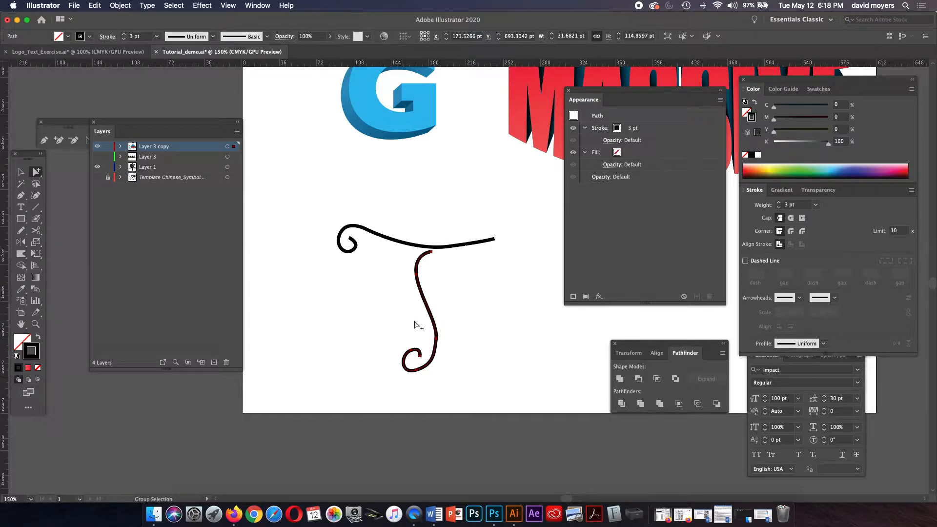
Review the Pencil Tool Options and accept them with OK
double_click(21, 231)
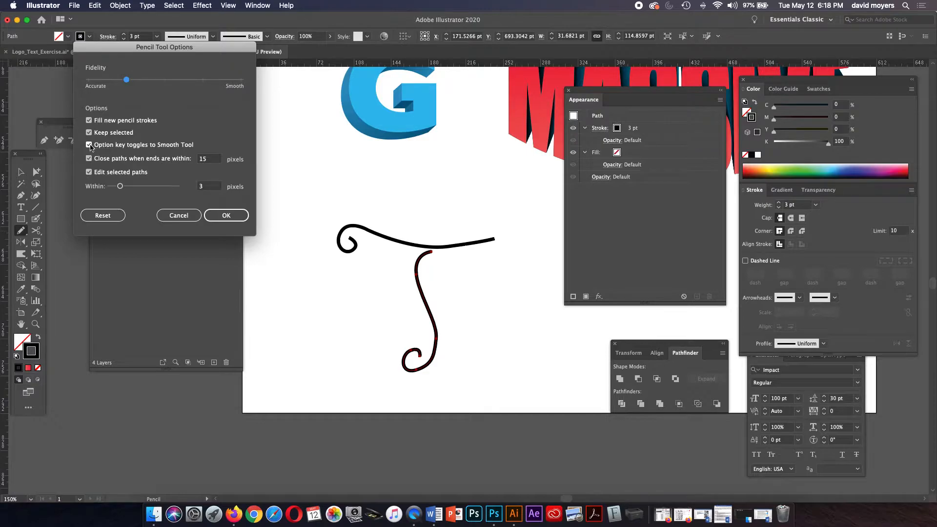
left_click(211, 215)
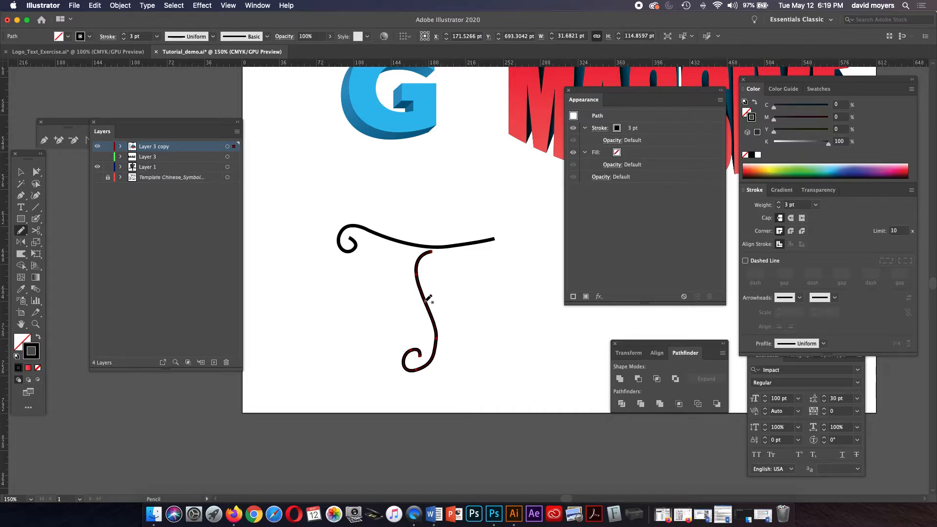
Zoom in on the T and change Layer 3 copy's layer colour from Brick Red to Grass Green
key("z")
left_click(435, 316)
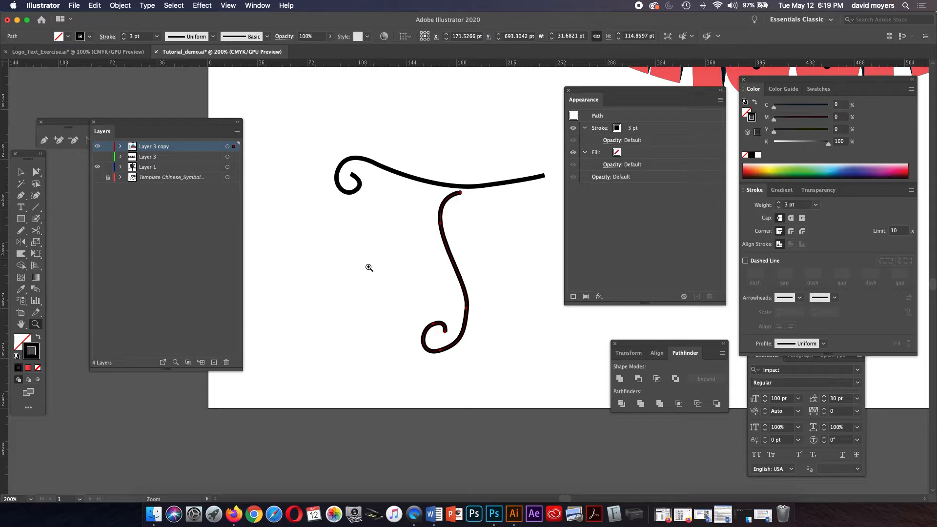
double_click(177, 147)
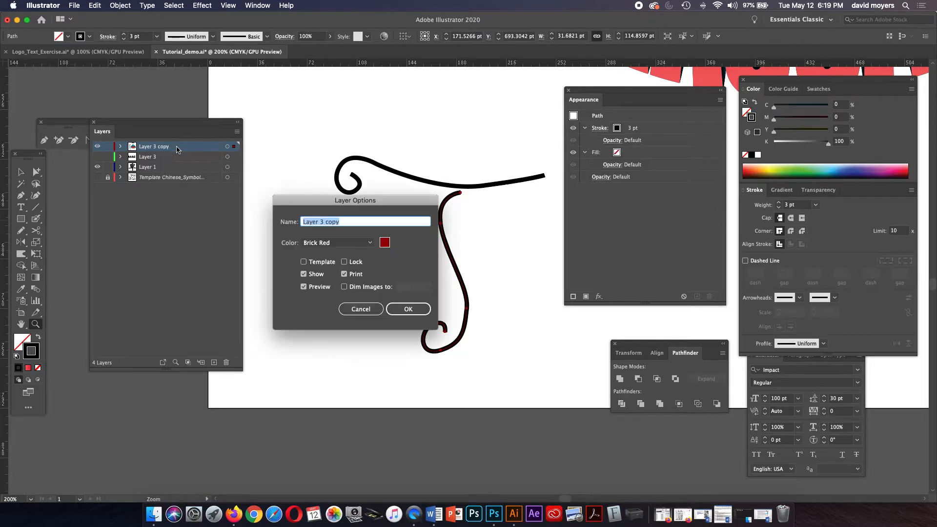
left_click(310, 243)
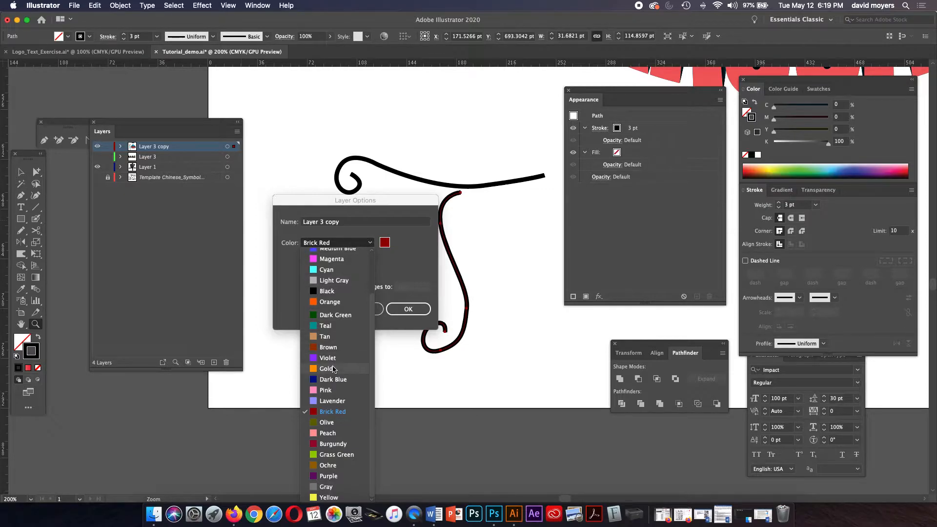
left_click(338, 455)
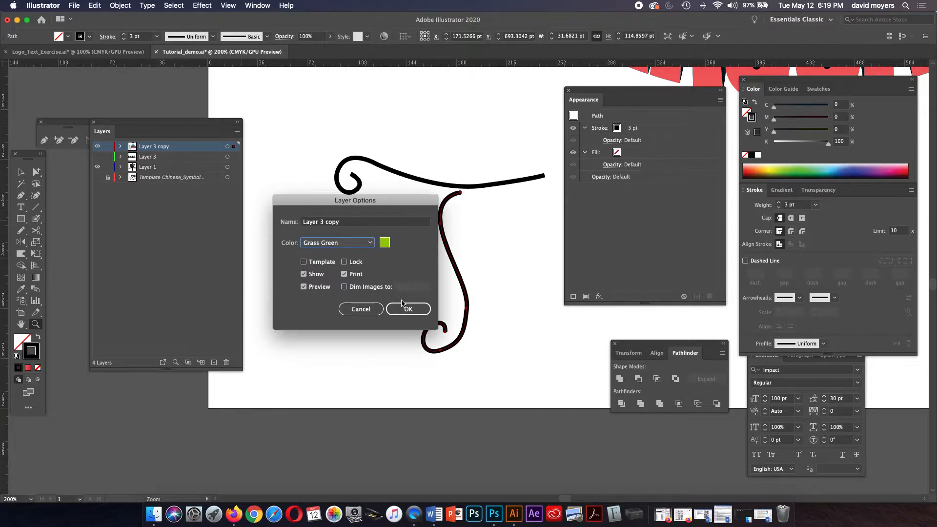
left_click(412, 309)
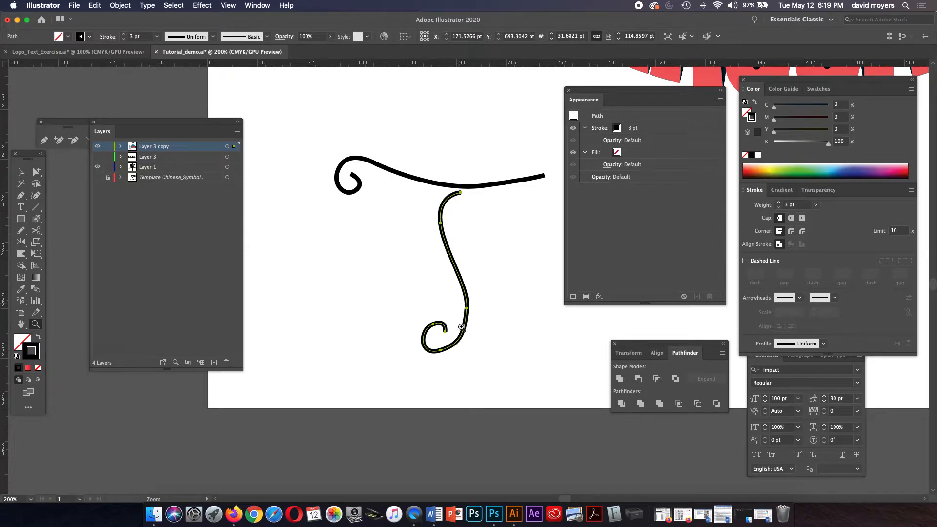
Drag the handle of the stem's bottom anchor to reshape the curl
key("a")
left_click(441, 351)
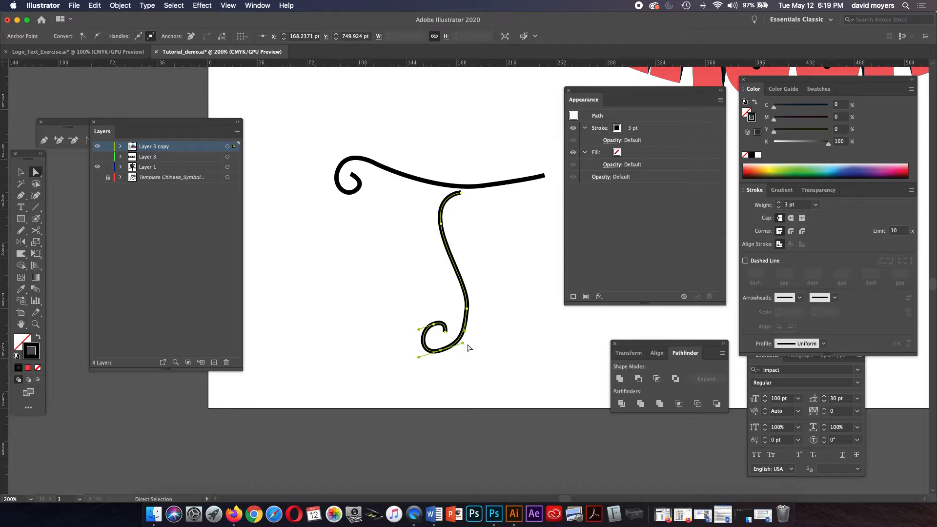
left_click_drag(462, 343, 463, 350)
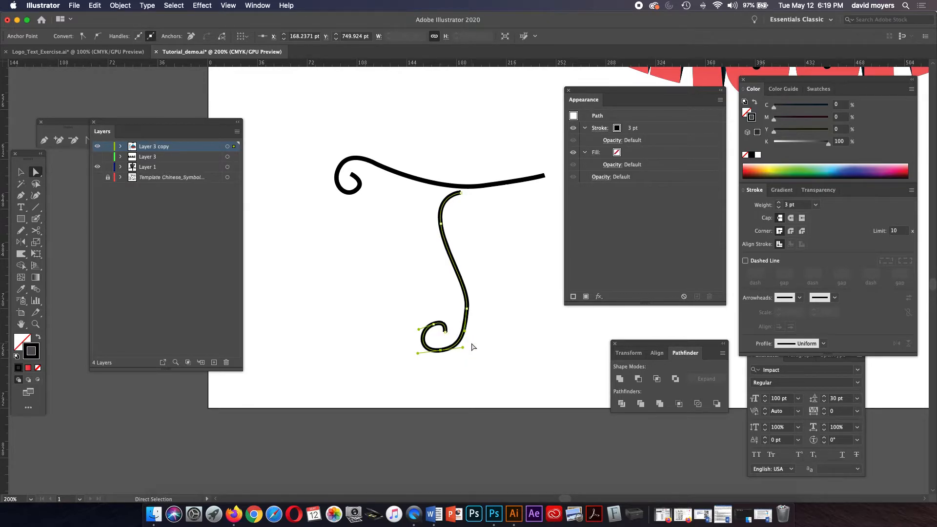
left_click(473, 347)
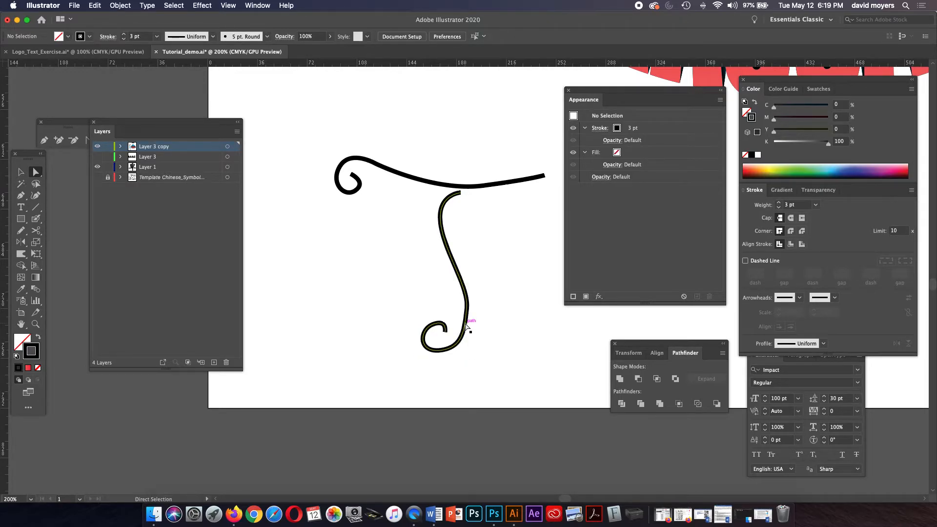
left_click(466, 321)
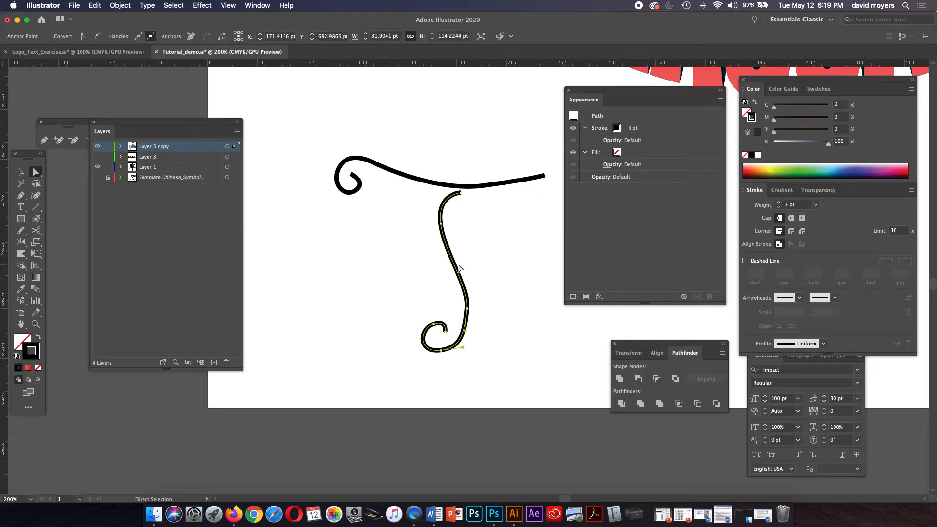
Redraw the stem's lower part and bottom curl with the Pencil into a tighter hook
key("n")
mouse_move(444, 220)
left_mouse_down()
mouse_move(465, 287)
mouse_move(449, 353)
mouse_move(424, 348)
mouse_move(422, 326)
mouse_move(447, 332)
mouse_move(424, 343)
mouse_move(429, 322)
mouse_move(440, 328)
left_mouse_up()
mouse_move(451, 345)
left_mouse_down()
mouse_move(431, 347)
mouse_move(429, 325)
mouse_move(460, 338)
mouse_move(433, 357)
mouse_move(430, 330)
left_mouse_up()
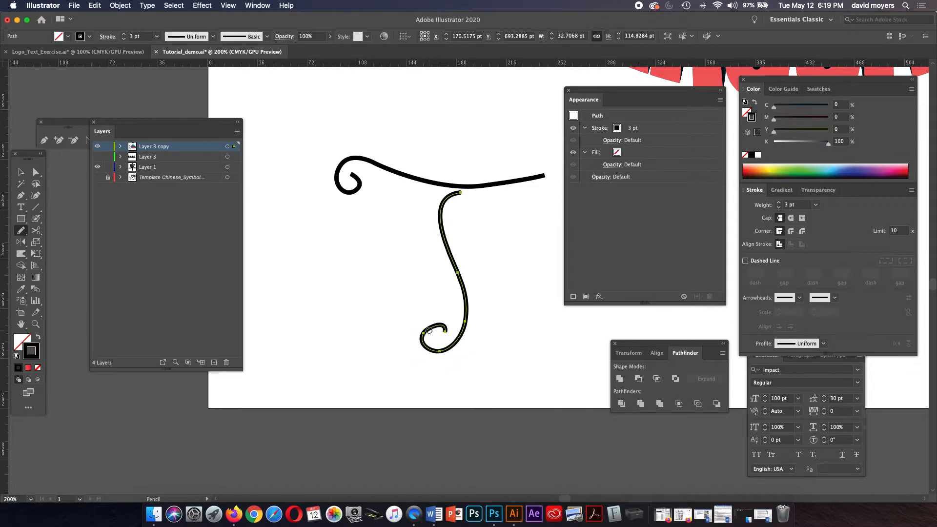
mouse_move(423, 332)
left_mouse_down()
mouse_move(432, 317)
mouse_move(449, 315)
mouse_move(442, 326)
left_mouse_up()
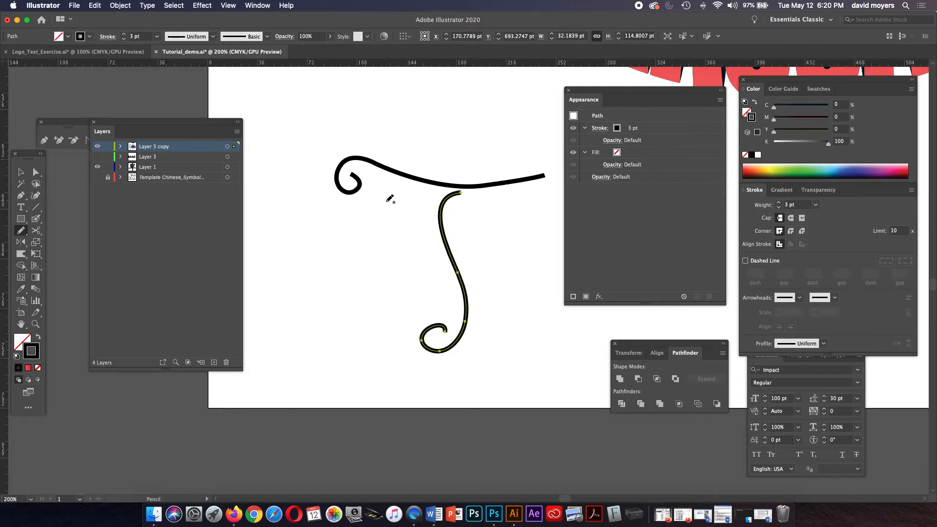
Retrace the top bar's left curl and right sweep with the Pencil, undoing one stray loop
key("a")
left_click(406, 178)
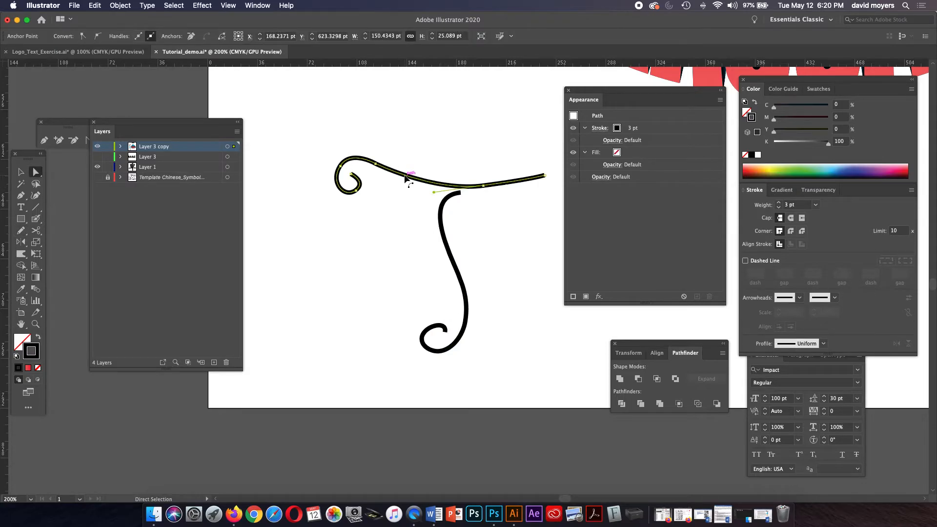
key("n")
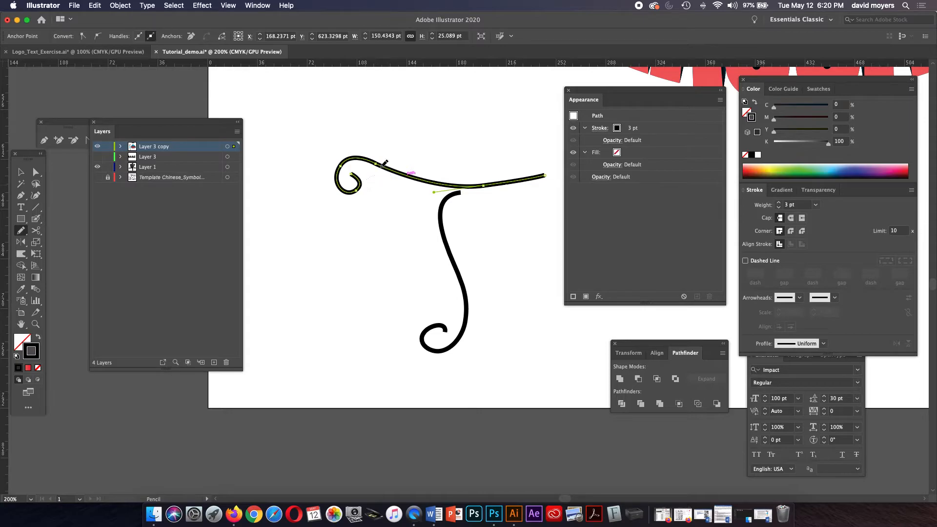
left_click_drag(382, 164, 545, 175)
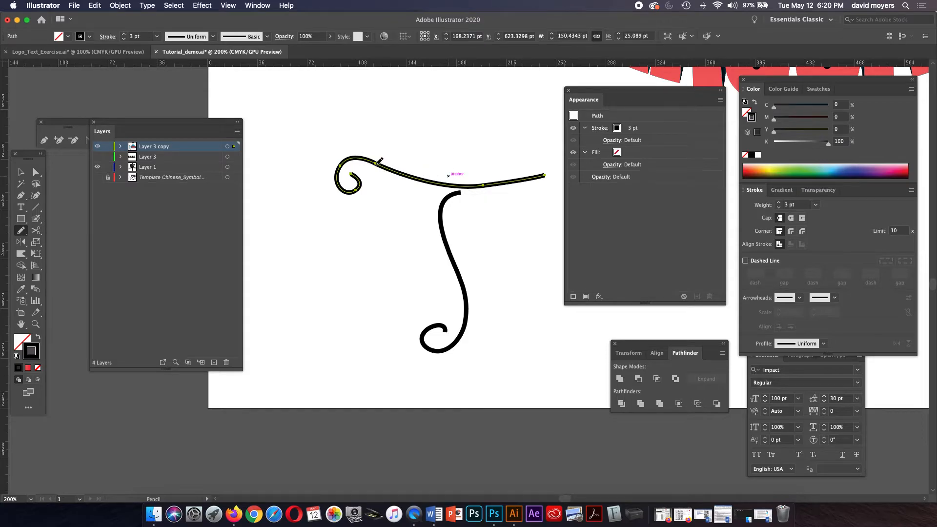
mouse_move(389, 298)
left_mouse_down()
mouse_move(344, 278)
mouse_move(371, 265)
mouse_move(392, 289)
mouse_move(423, 276)
left_mouse_up()
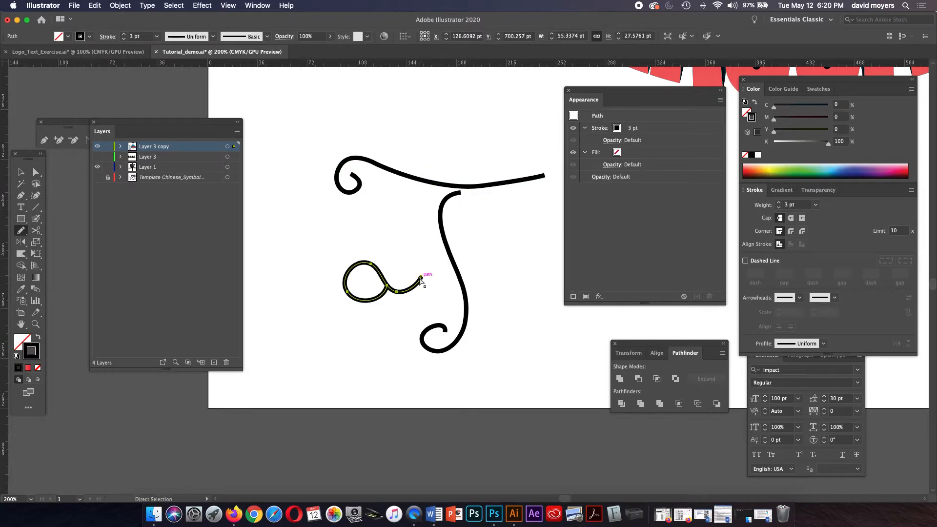
key("cmd+z")
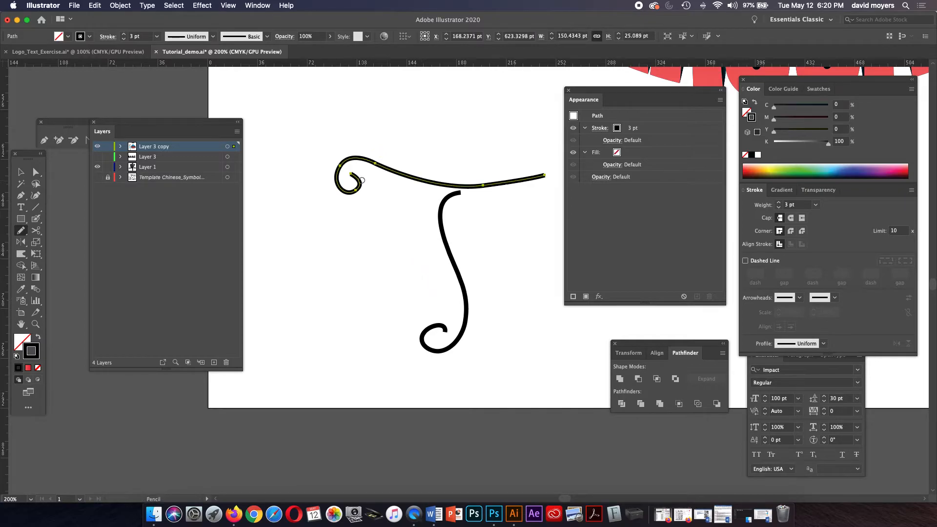
mouse_move(357, 179)
left_mouse_down()
mouse_move(336, 180)
mouse_move(337, 164)
mouse_move(347, 161)
mouse_move(342, 175)
mouse_move(353, 159)
mouse_move(490, 183)
left_mouse_up()
left_click_drag(388, 168, 468, 185)
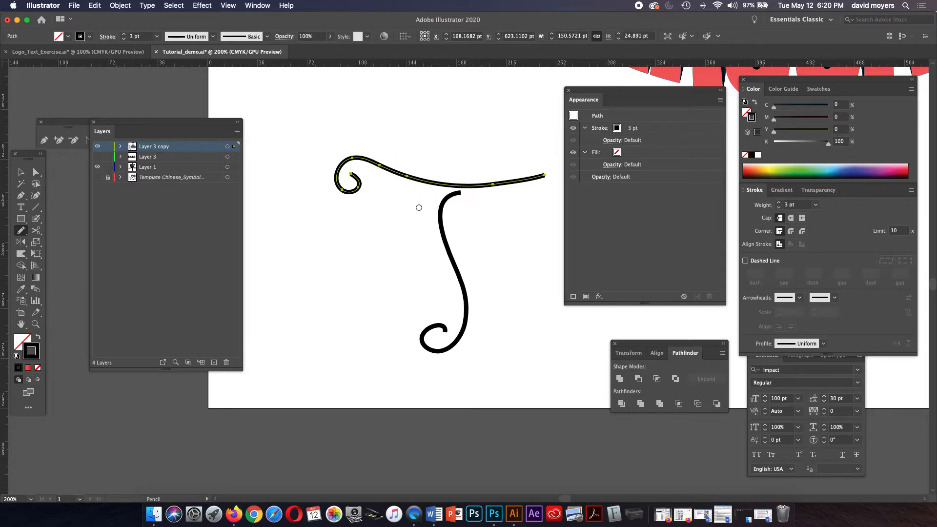
Nudge the stem slightly to the left
left_click(21, 172)
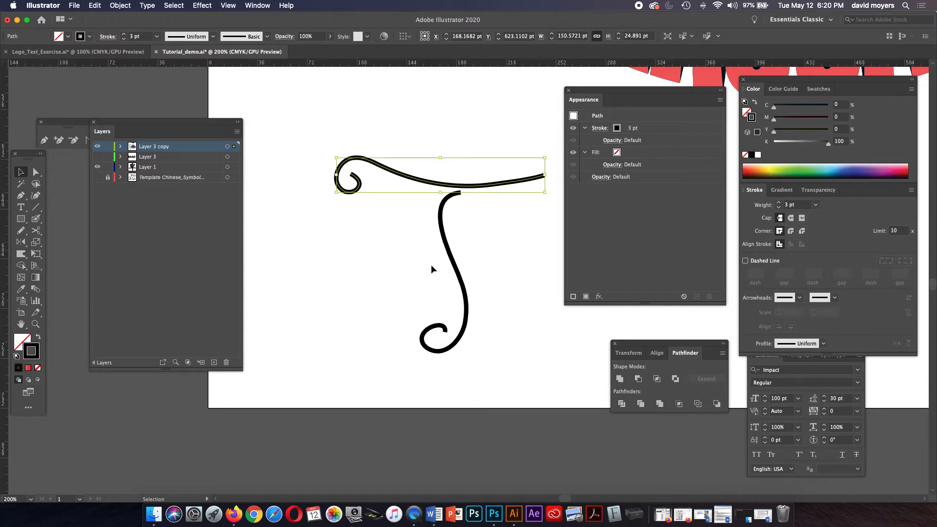
left_click_drag(451, 268, 448, 267)
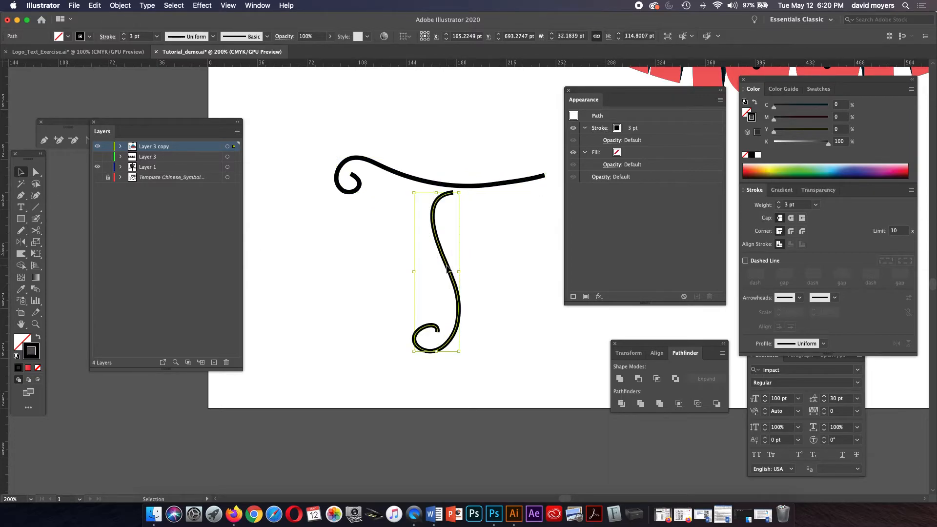
left_click(494, 259)
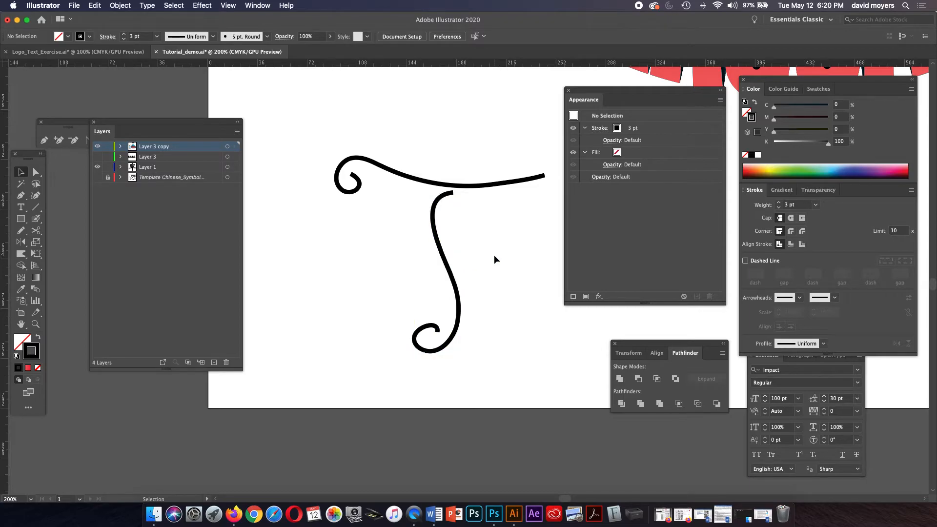
Redraw the stem's bottom curl with the Pencil into a smooth, rounded inward loop
left_click_drag(494, 255, 475, 230)
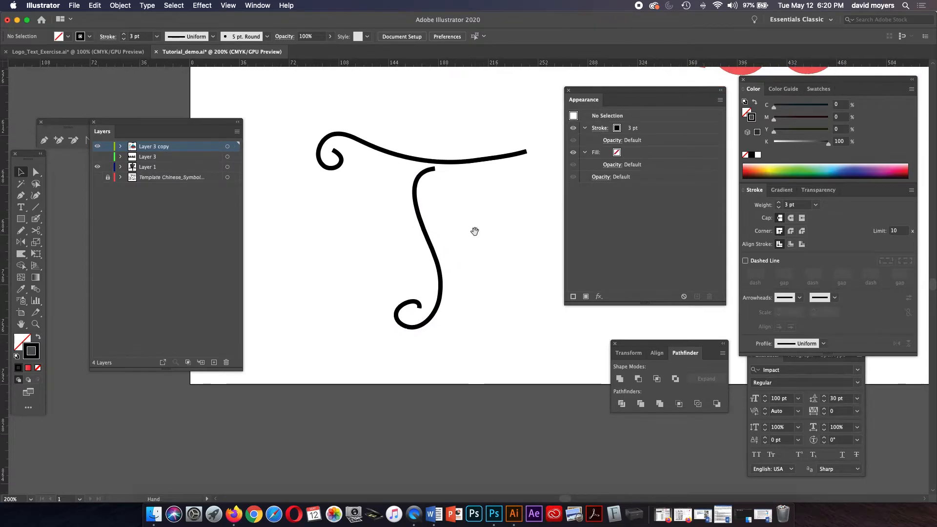
left_click(441, 293)
key("n")
mouse_move(423, 324)
left_mouse_down()
mouse_move(396, 319)
mouse_move(402, 303)
mouse_move(414, 312)
left_mouse_up()
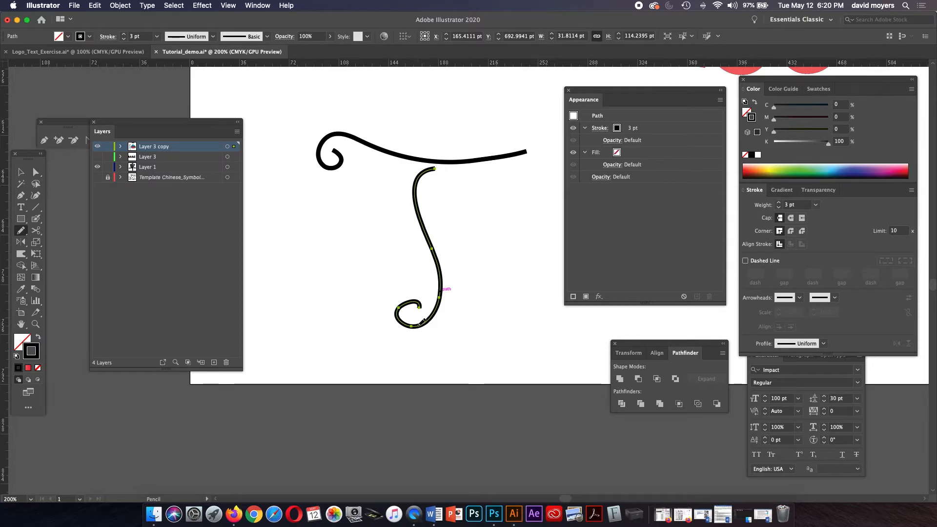
mouse_move(422, 323)
left_mouse_down()
mouse_move(399, 321)
mouse_move(399, 310)
mouse_move(414, 302)
mouse_move(420, 322)
mouse_move(416, 304)
left_mouse_up()
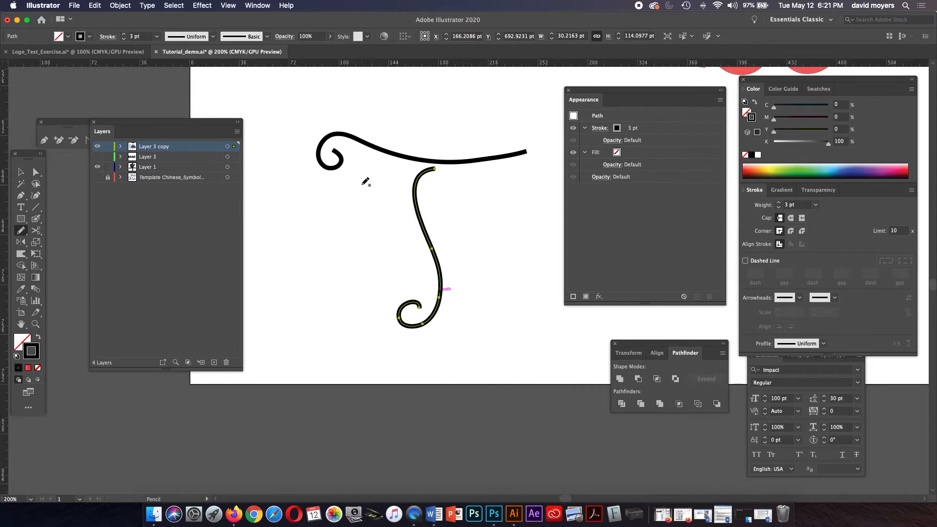
Width-tool the stem: thin its top and spiral end, swell the lower middle to about 6.08 pt
key("shift+w")
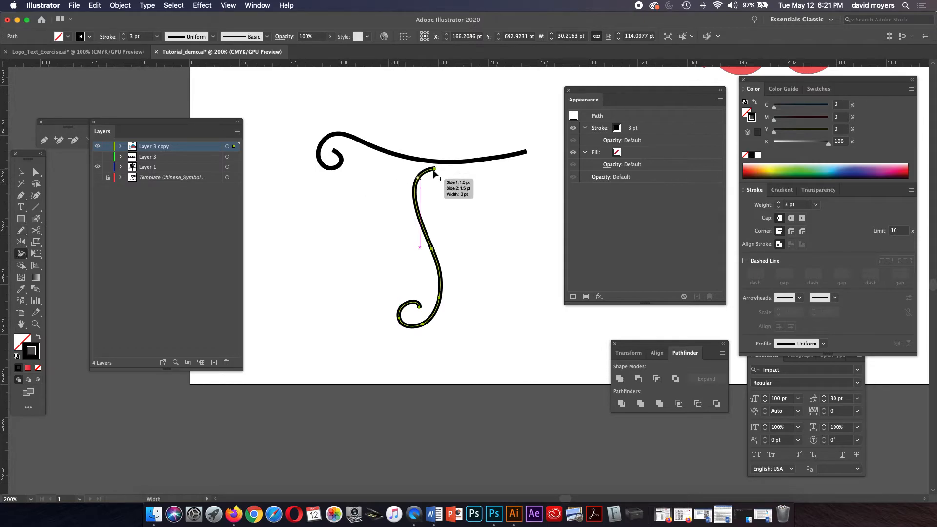
left_click_drag(434, 171, 433, 169)
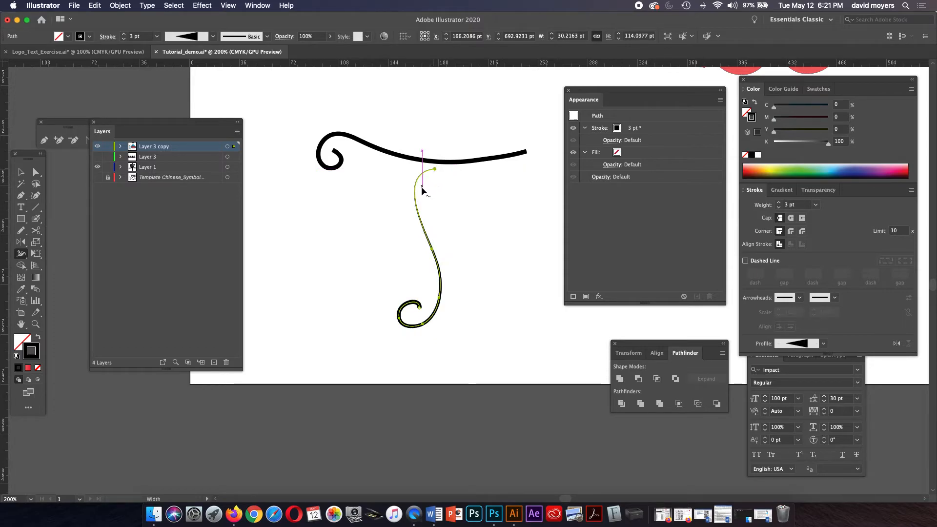
left_click_drag(417, 196, 419, 198)
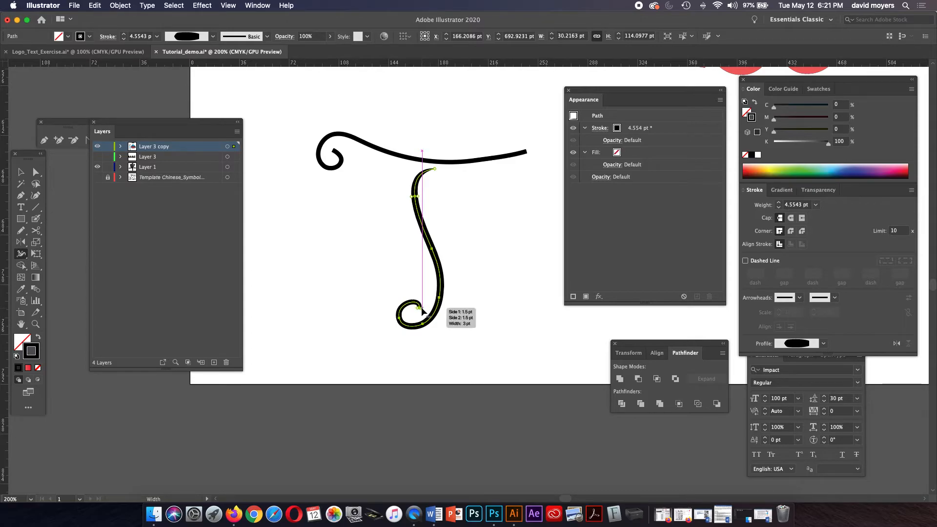
left_click_drag(419, 308, 419, 308)
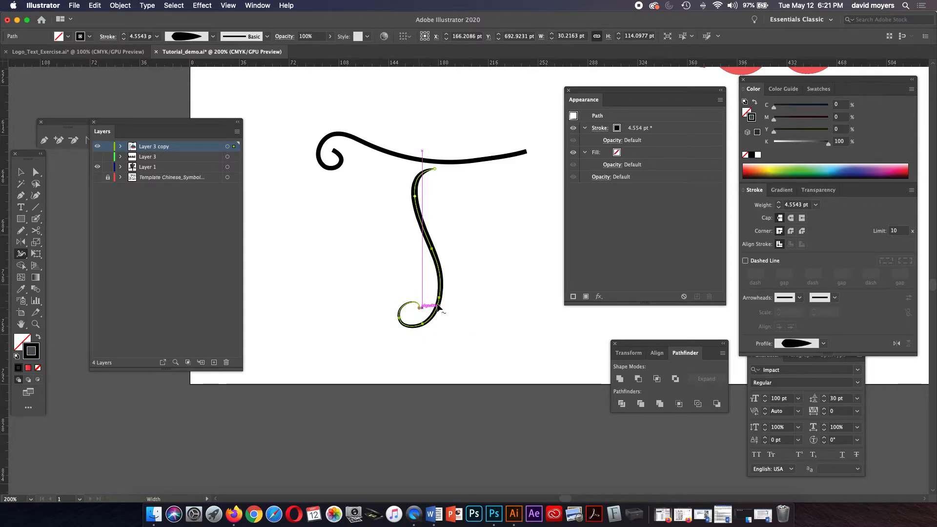
left_click_drag(441, 297, 445, 301)
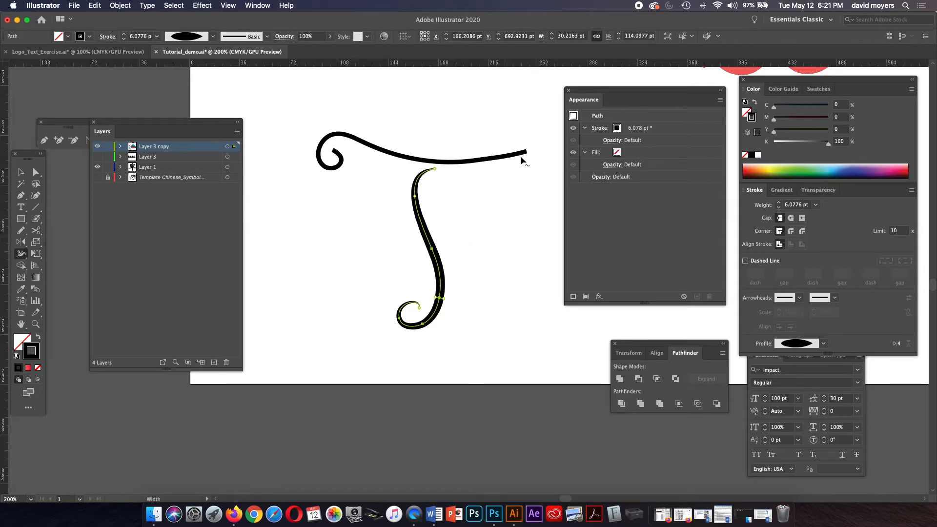
Vary the top bar's width: thicker near the stem and right section, thin right tip, narrowed curl start
left_click_drag(527, 156, 525, 150)
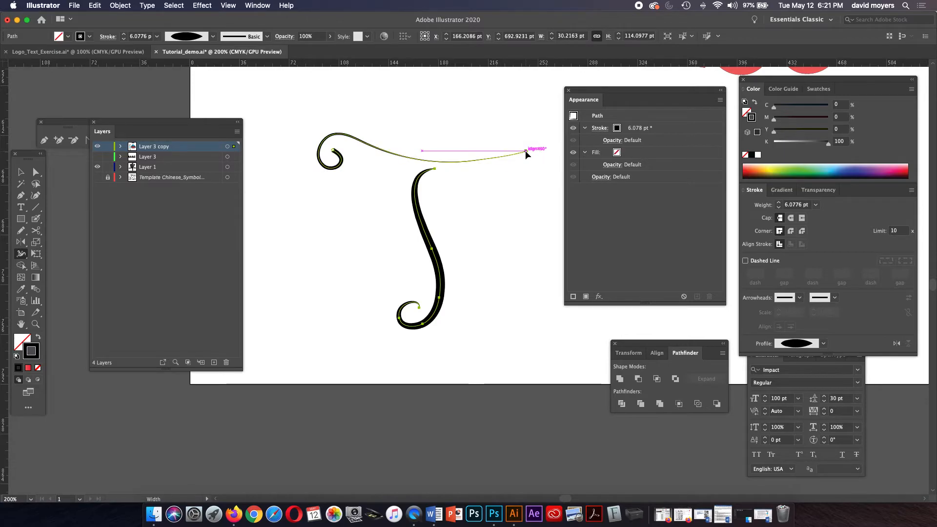
left_click_drag(484, 160, 483, 162)
key("v")
key("super+z")
key("super+z")
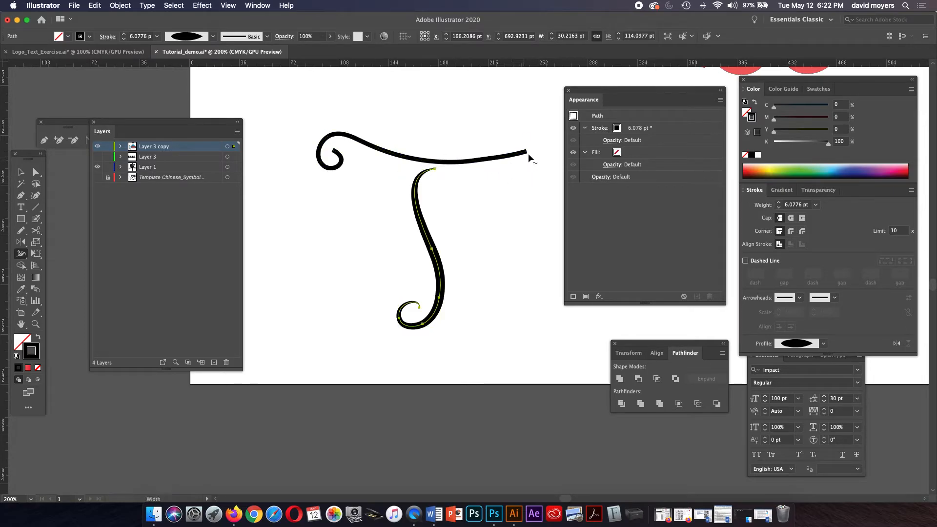
left_click_drag(527, 155, 501, 161)
key("super+z")
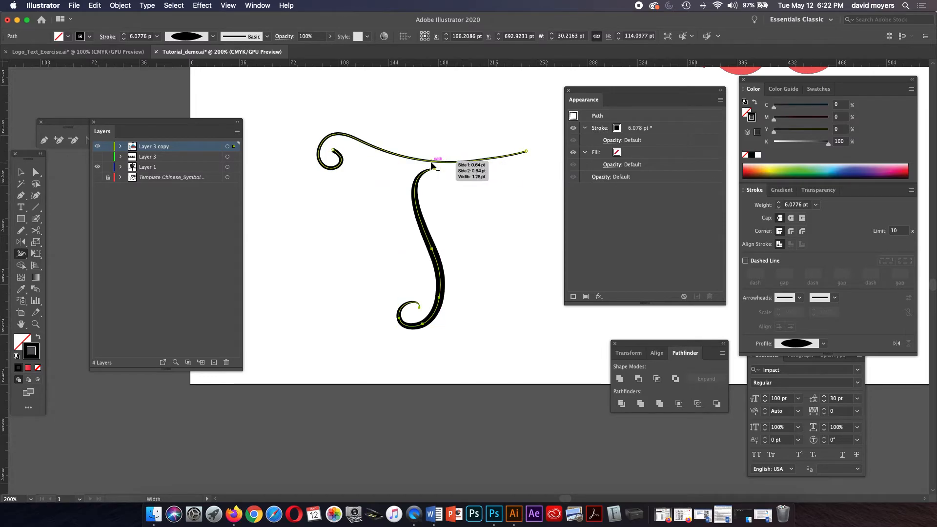
left_click_drag(427, 162, 429, 168)
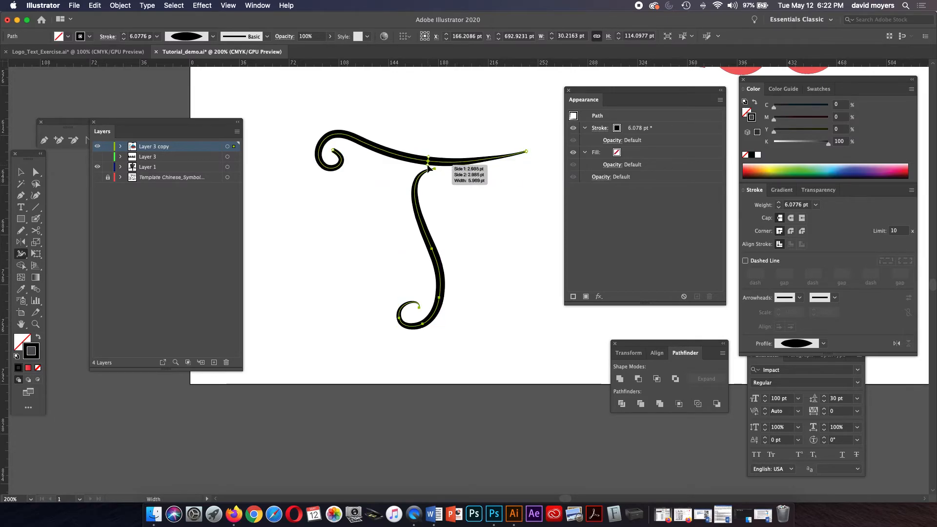
left_click_drag(527, 152, 529, 153)
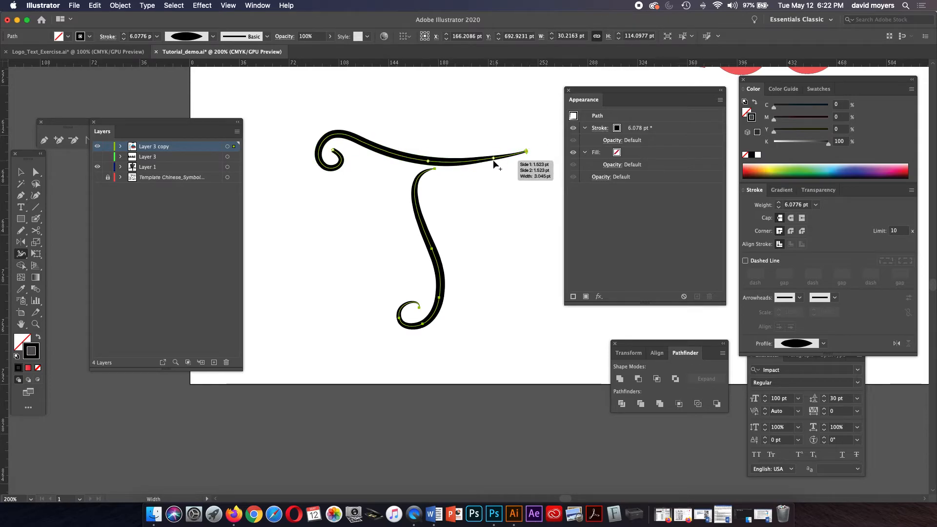
left_click_drag(478, 162, 480, 166)
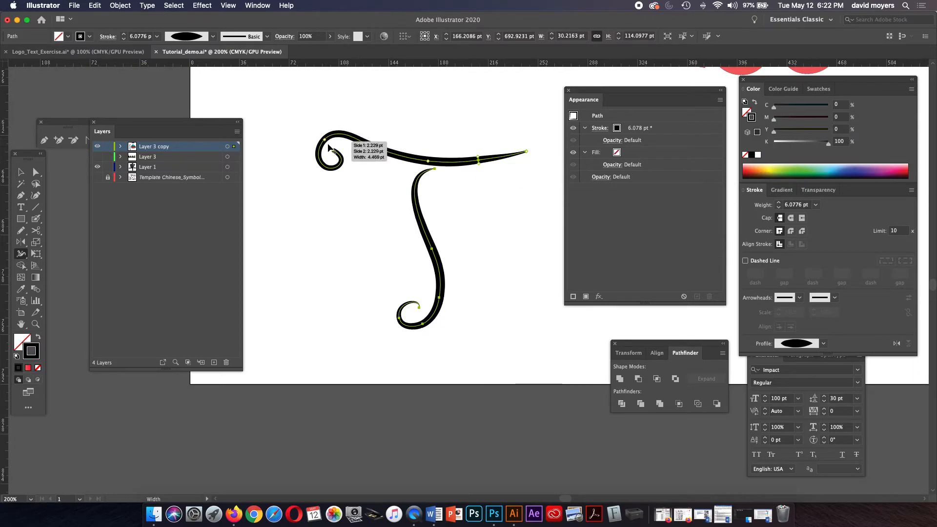
left_click_drag(334, 150, 329, 146)
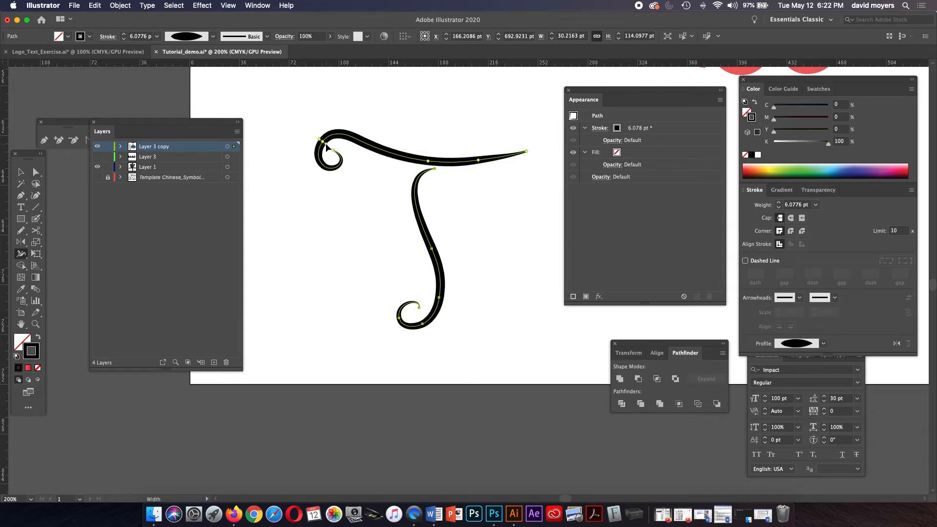
Zoom out and pan so the whole T sits centred, then marquee-select and deselect it
left_click(21, 172)
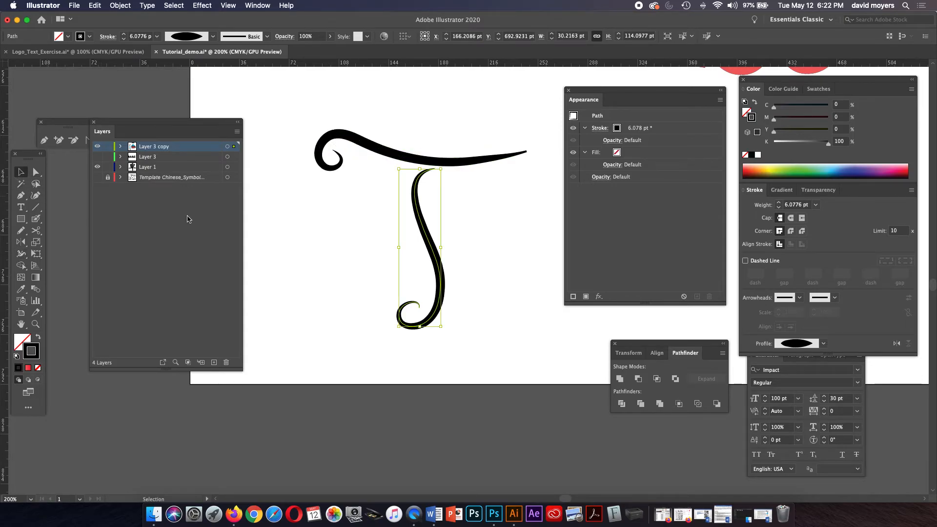
left_click(346, 259)
key("a")
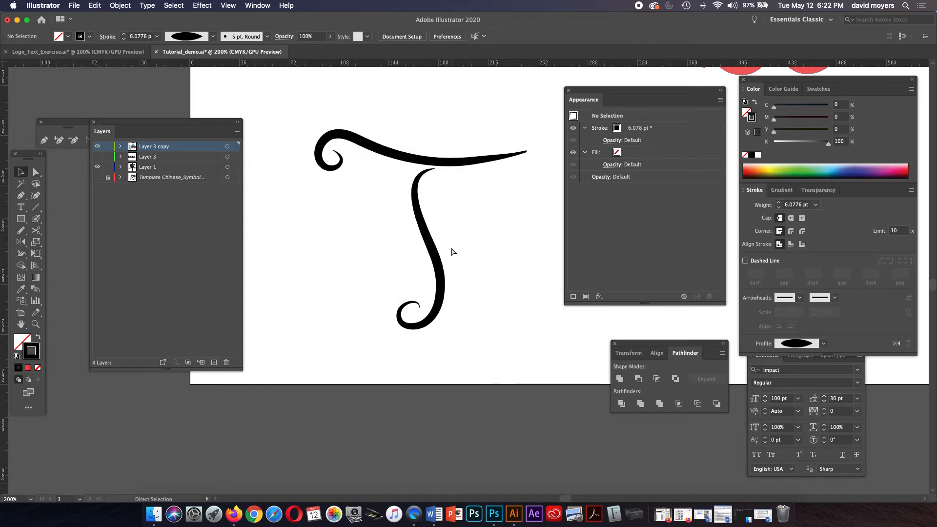
key("super+minus")
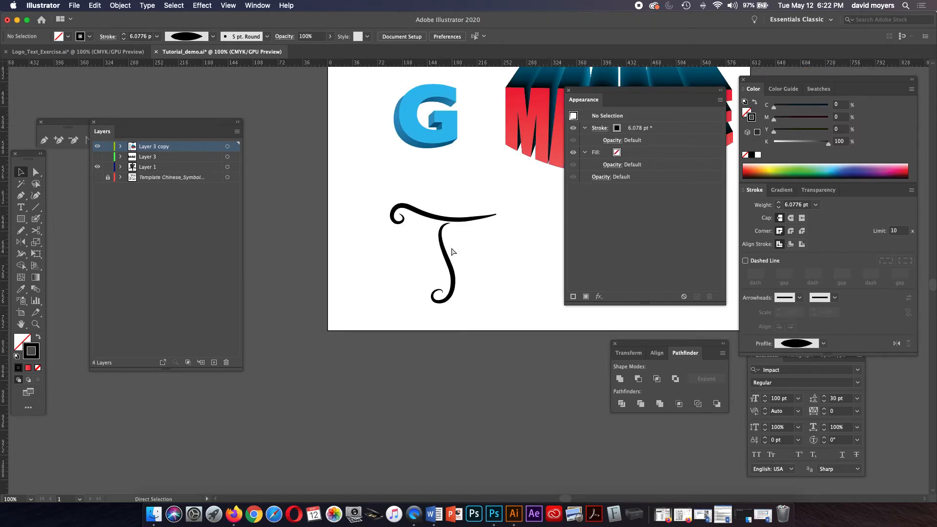
key("space")
left_click_drag(451, 247, 429, 245)
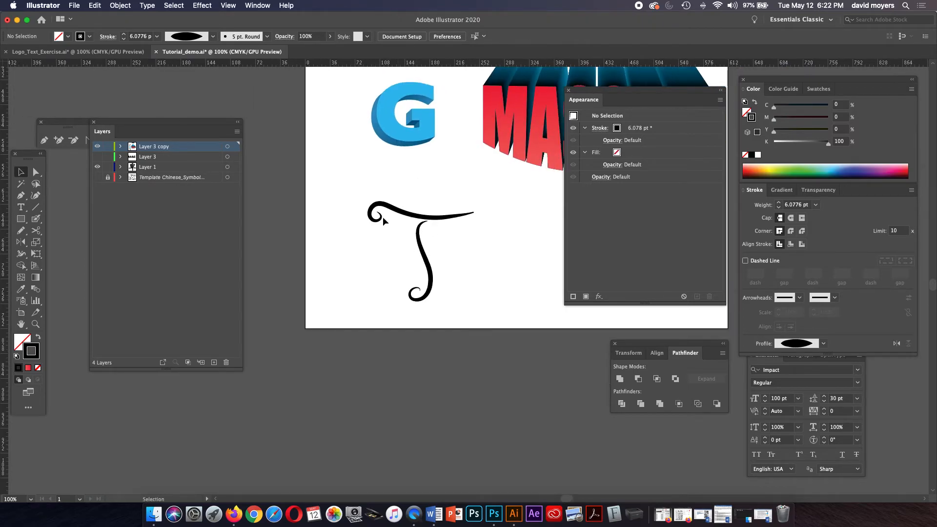
mouse_move(383, 192)
left_mouse_down()
mouse_move(456, 308)
mouse_move(418, 286)
left_mouse_up()
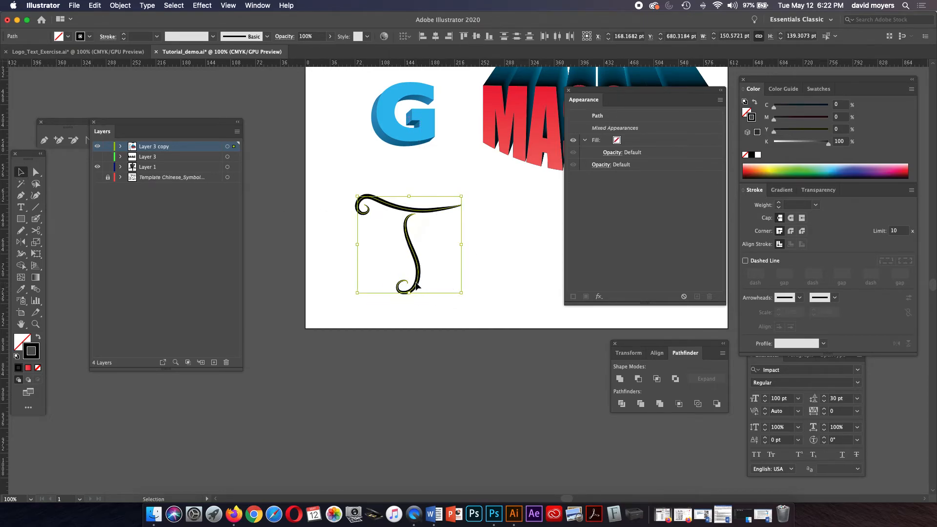
left_click(506, 255)
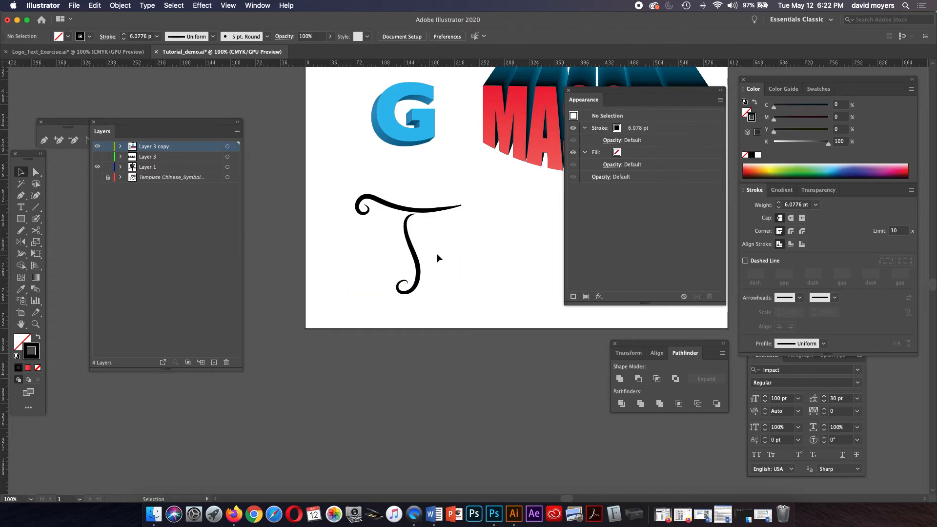
Zoom in step by step on the pointed right tip of the crossbar
key("z")
left_click(422, 228)
left_click(472, 250)
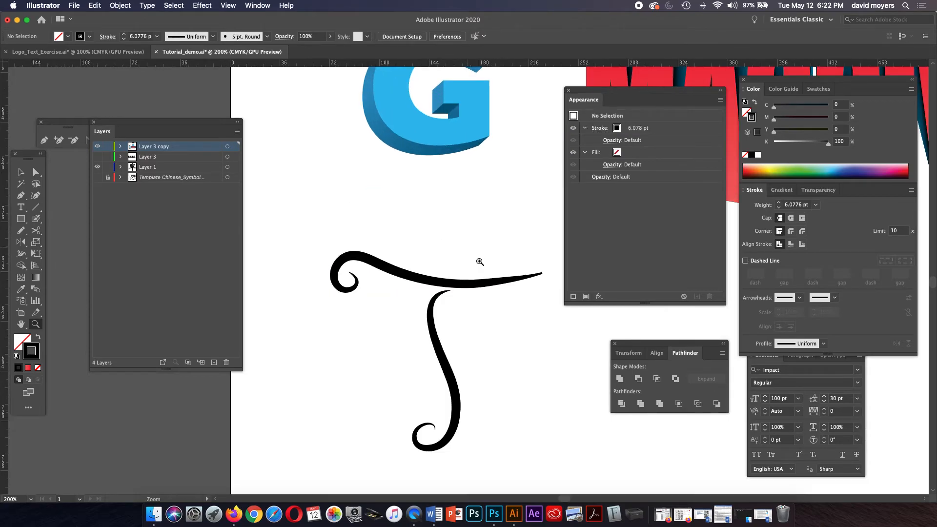
left_click(501, 277)
left_click(493, 282)
Select the crossbar's tip anchor and thin the stroke there with the Width tool
left_click(487, 286)
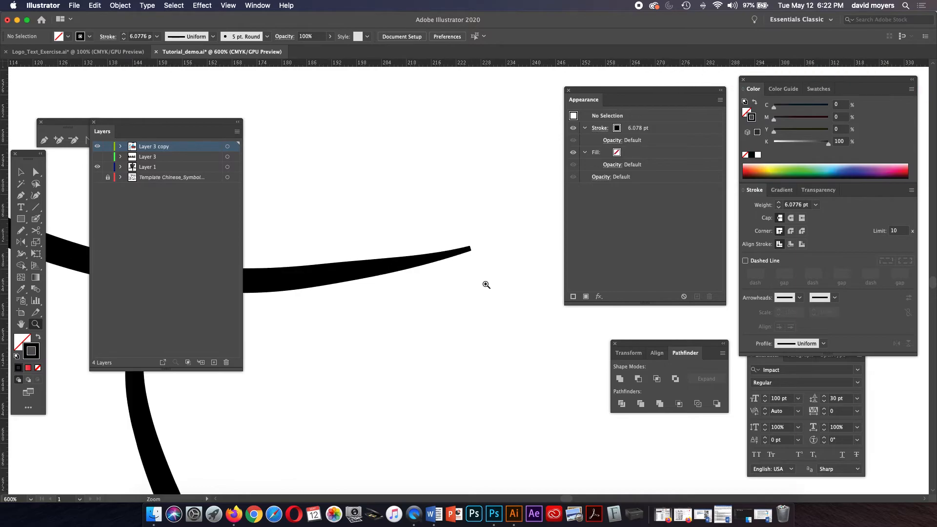
key("a")
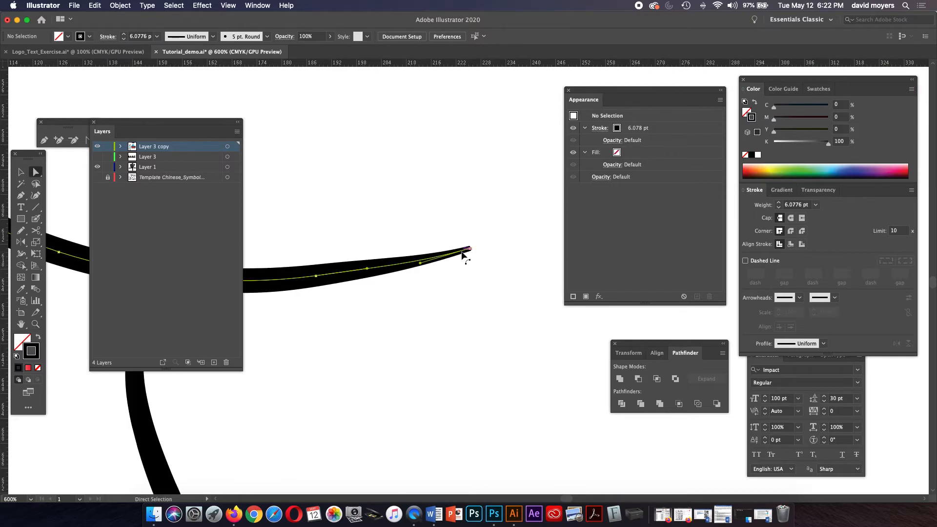
left_click(467, 251)
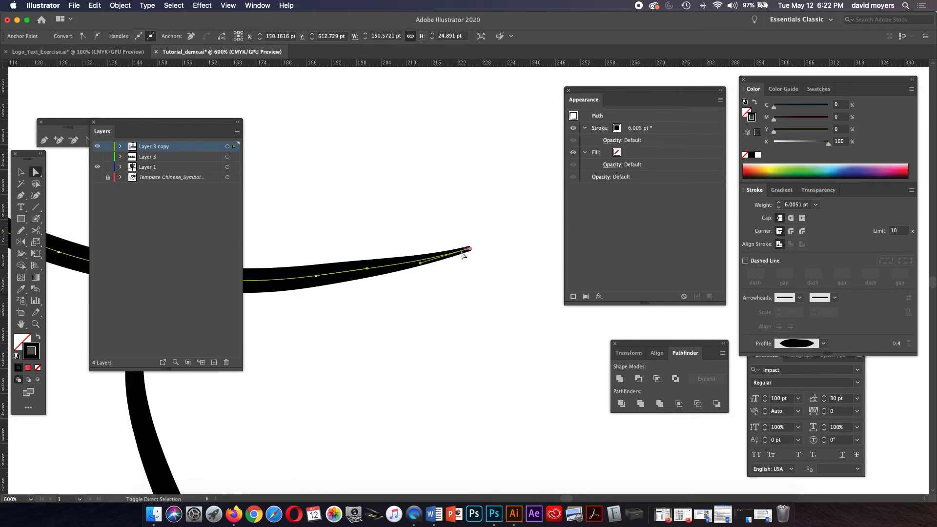
key("shift+w")
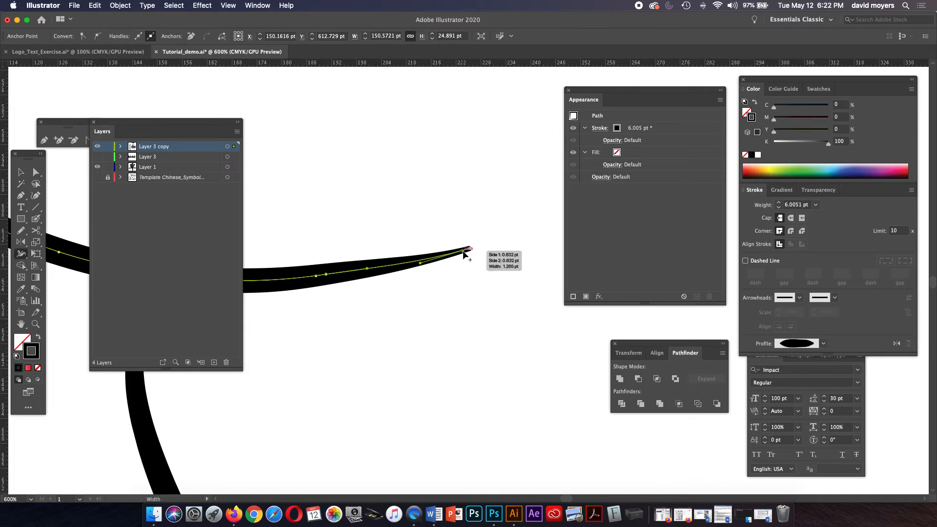
left_click_drag(470, 251, 469, 248)
Adjust the crossbar's width partway along toward its curl, peaking near 6.17 pt, then deselect and zoom out
left_click_drag(425, 279, 533, 270)
left_click_drag(374, 302, 323, 309)
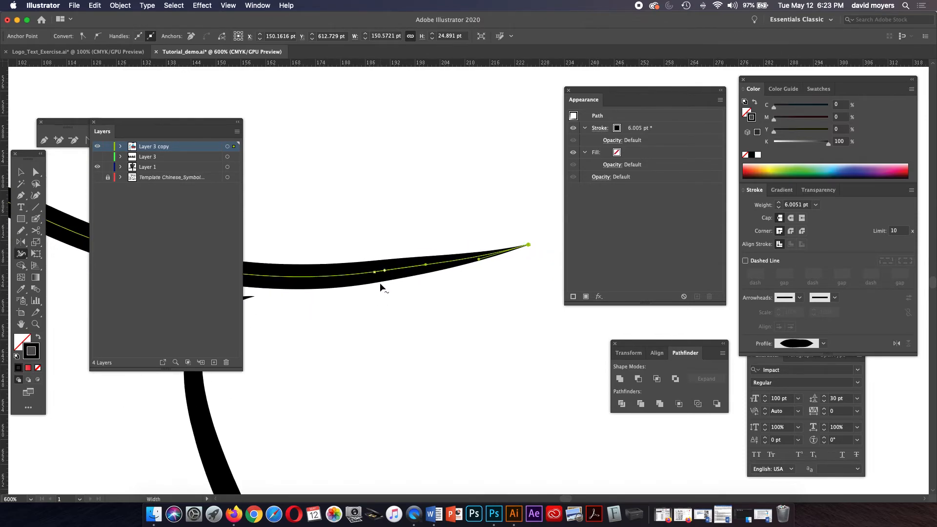
left_click_drag(374, 284, 479, 314)
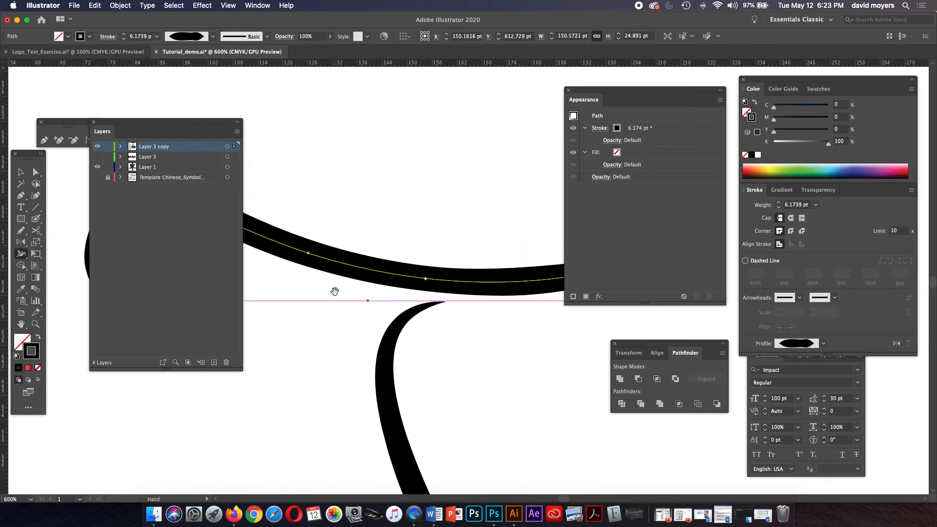
left_click_drag(335, 291, 525, 292)
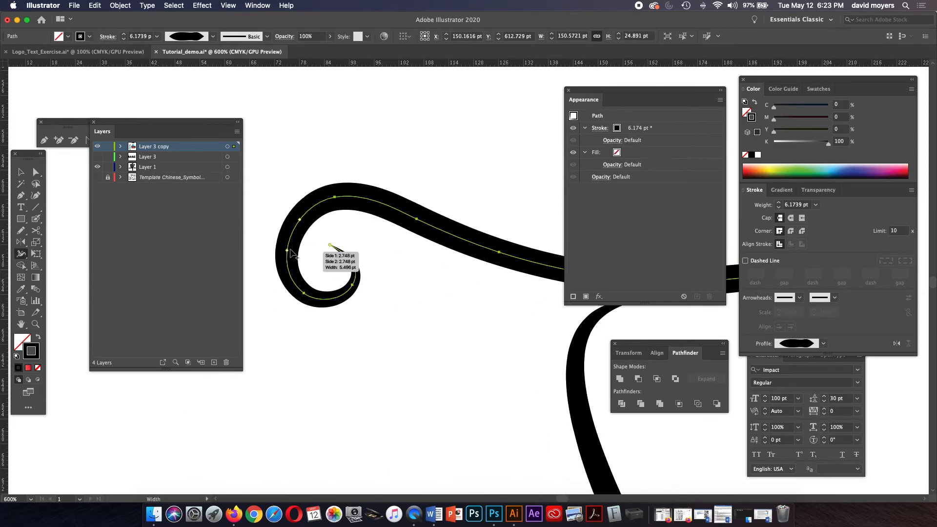
left_click(21, 172)
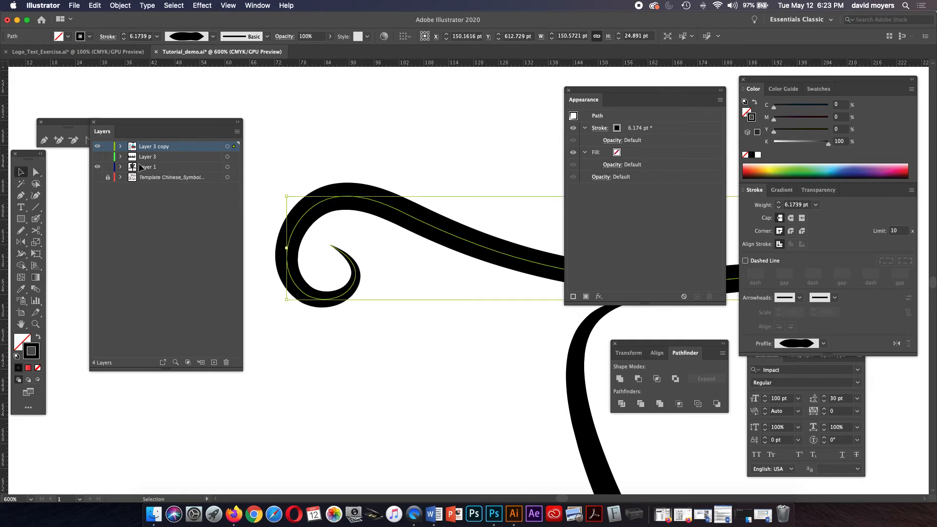
left_click(403, 175)
key("super+minus")
key("super+minus")
key("super+minus")
key("super+minus")
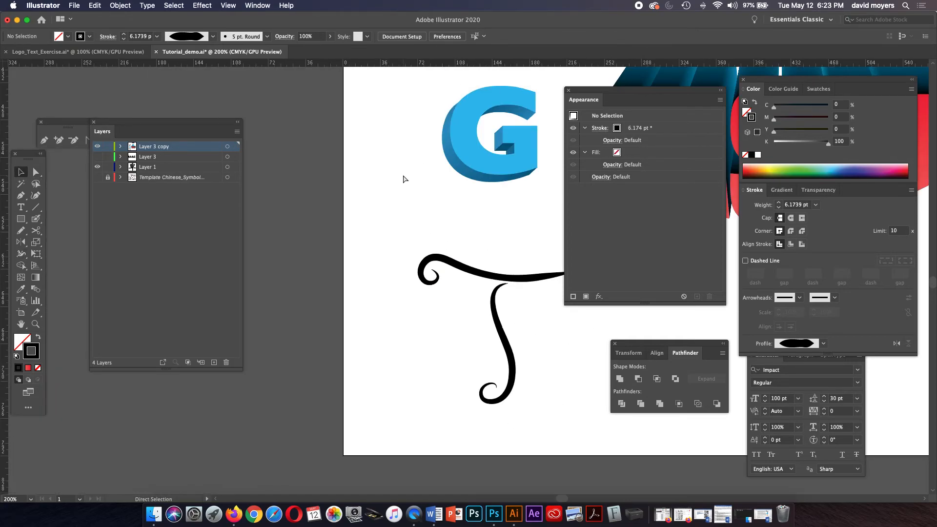
key("space")
left_click_drag(412, 181, 338, 161)
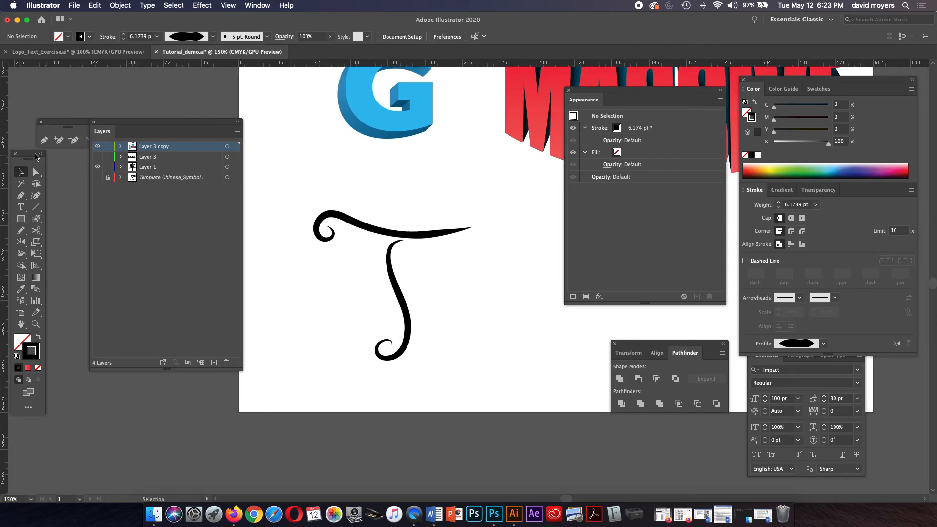
left_click(35, 172)
left_click(21, 172)
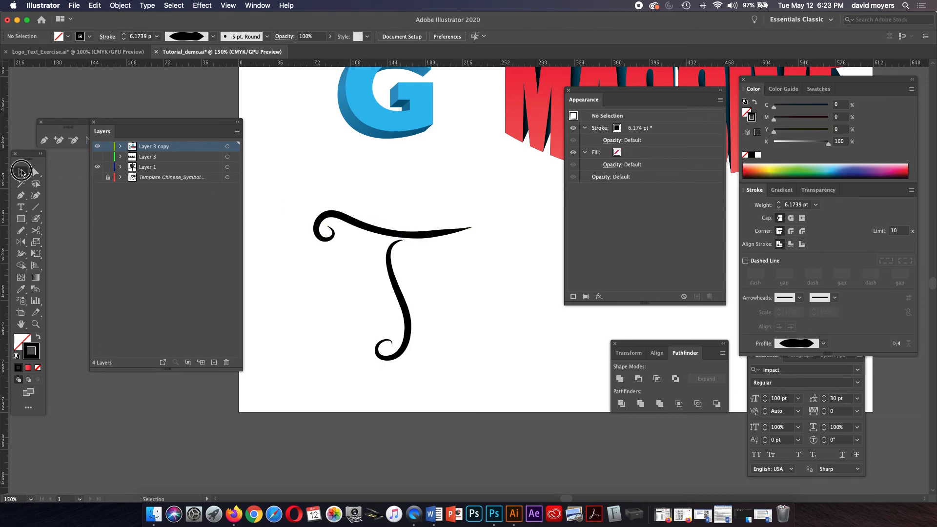
left_click(363, 231)
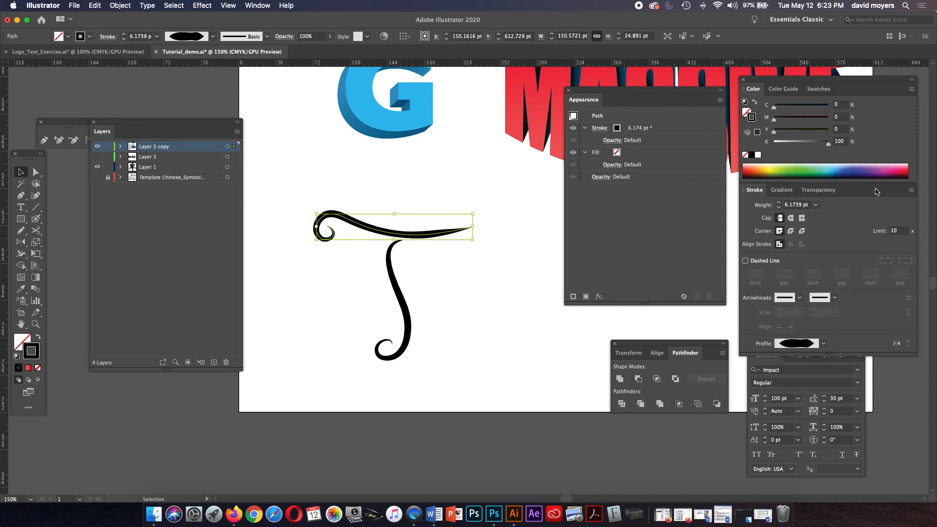
left_click(911, 191)
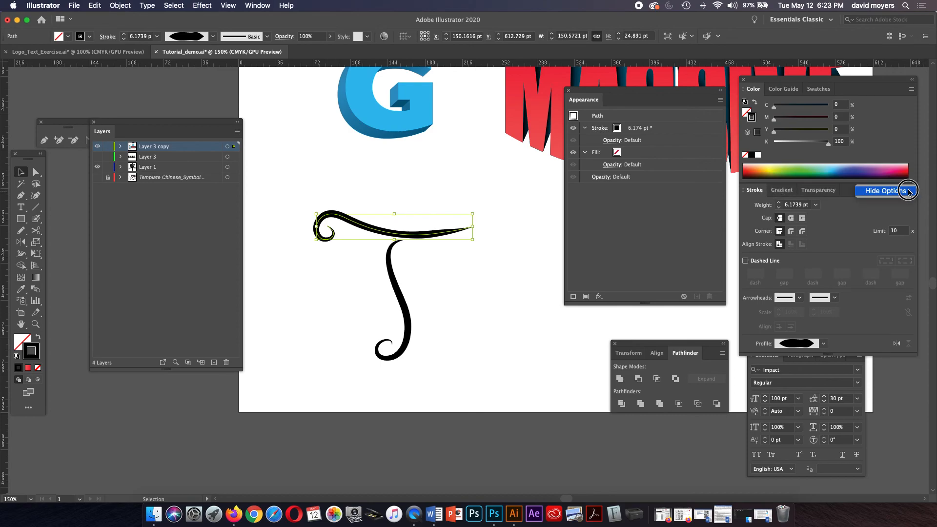
left_click(908, 191)
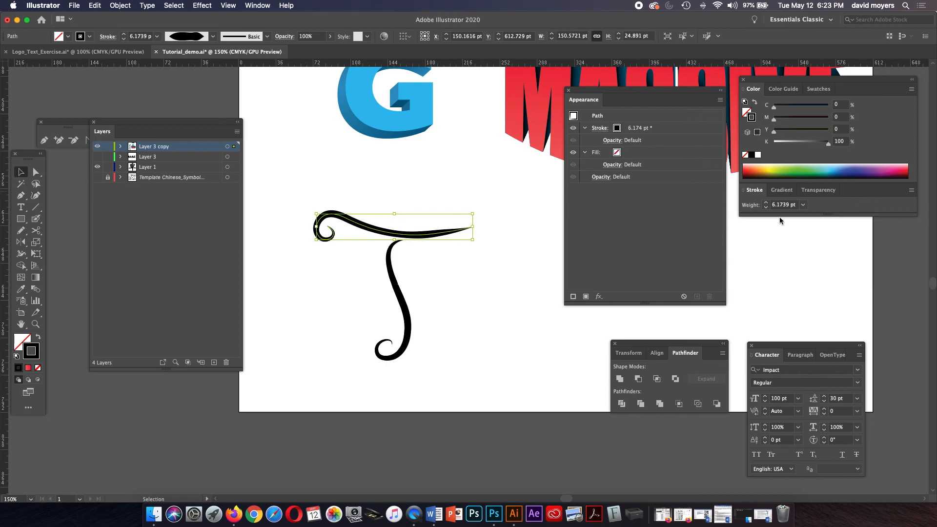
left_click(911, 191)
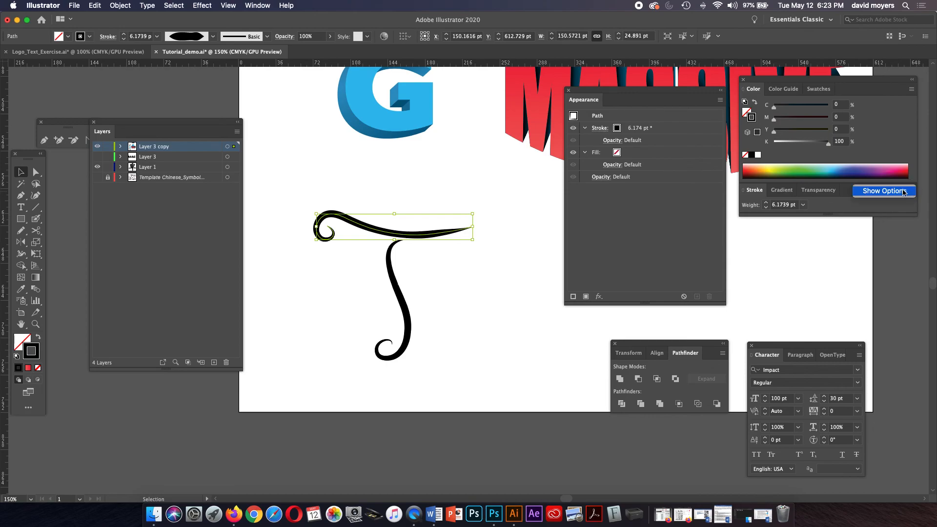
left_click(904, 193)
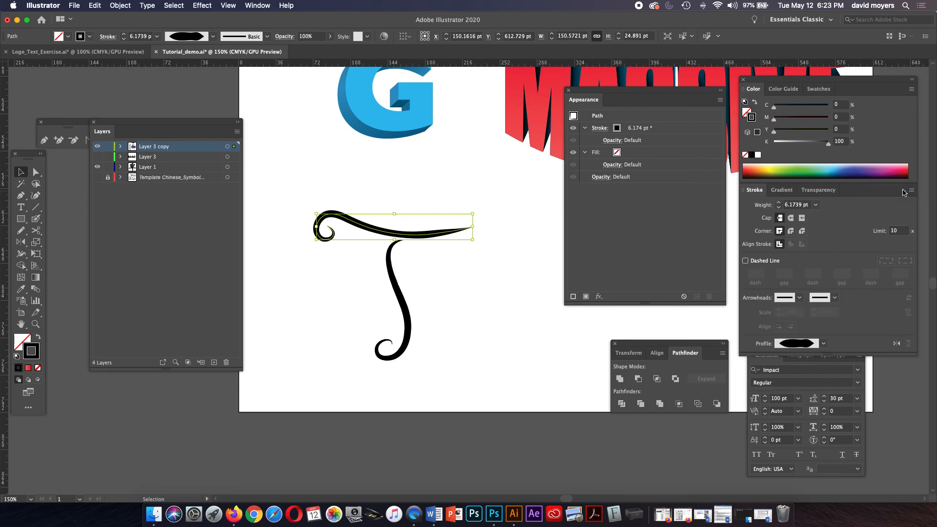
left_click(825, 344)
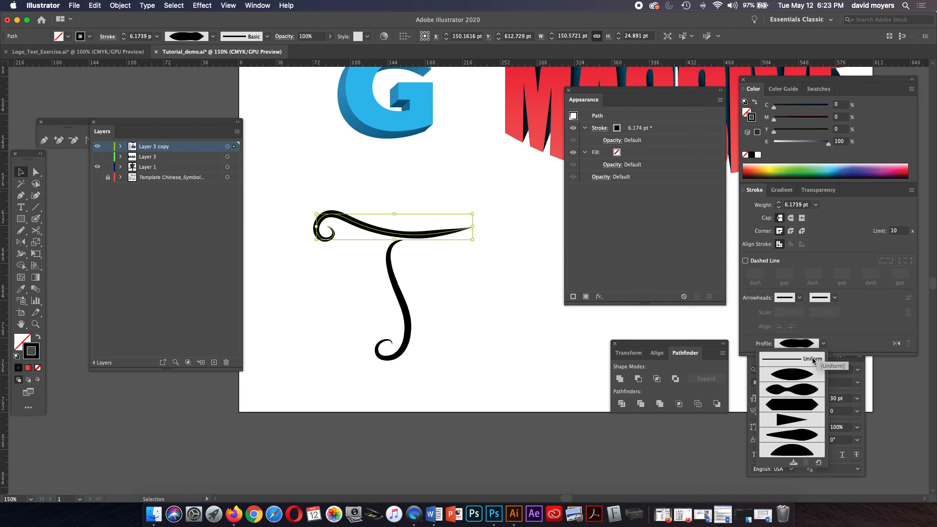
left_click(813, 360)
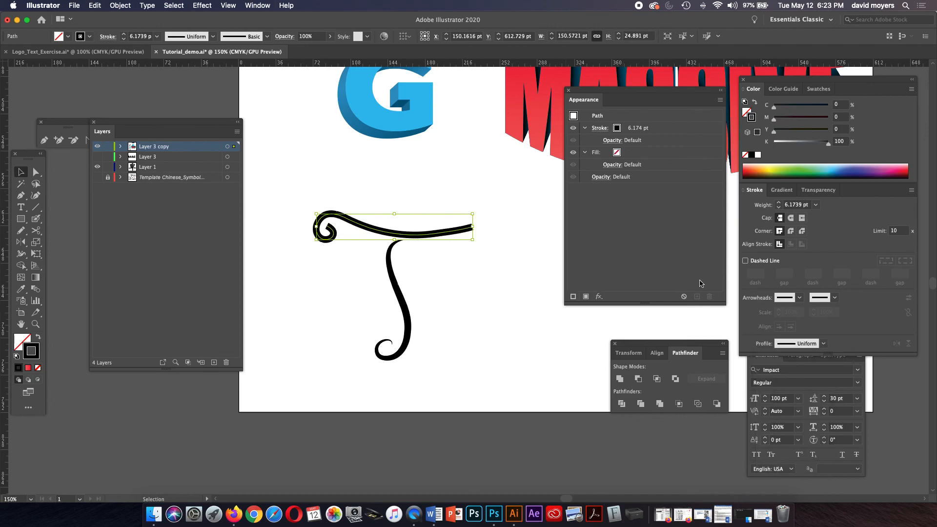
key("super+z")
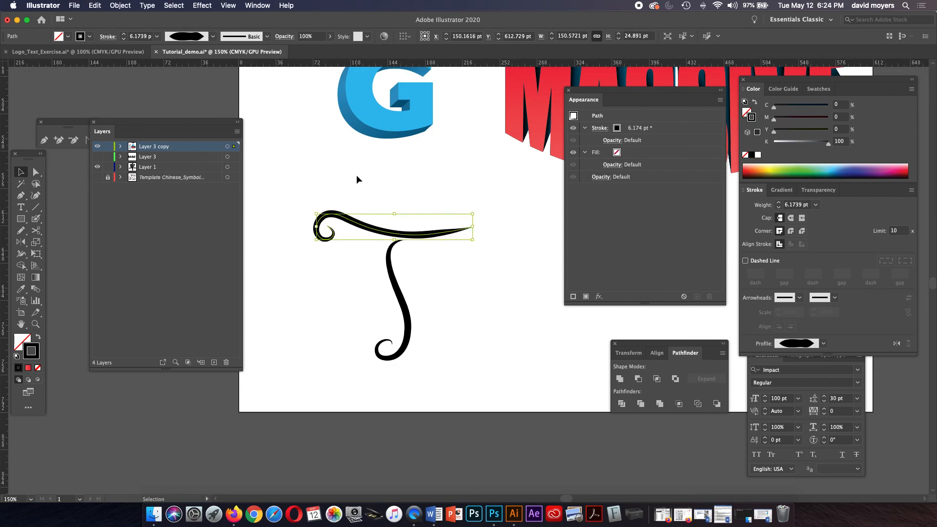
left_click(35, 172)
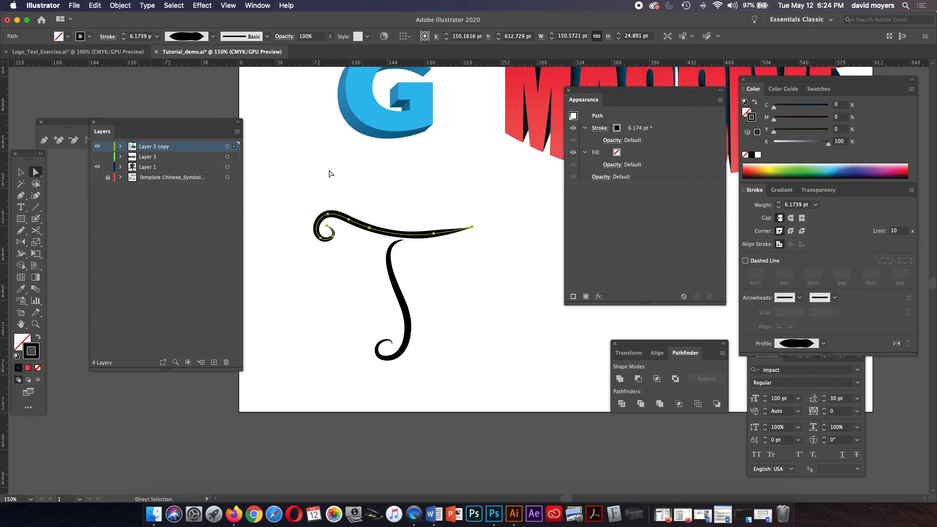
left_click(325, 174)
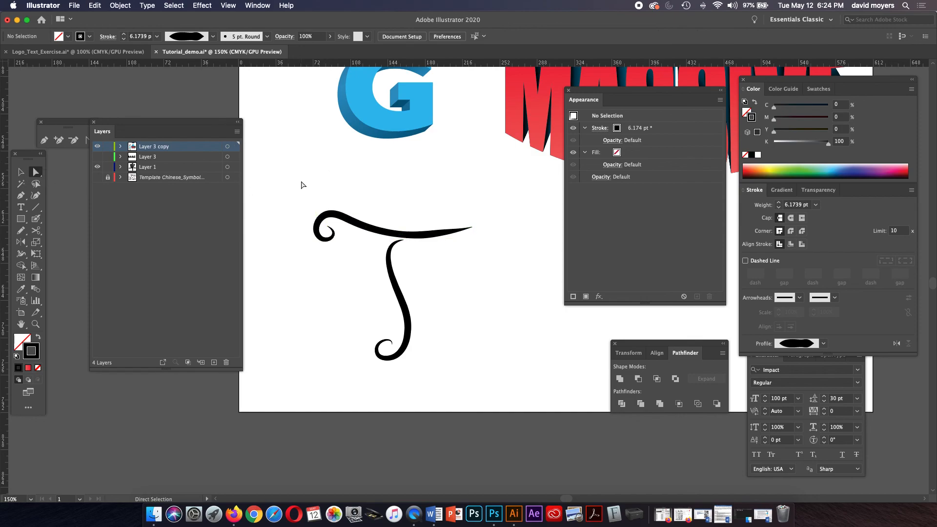